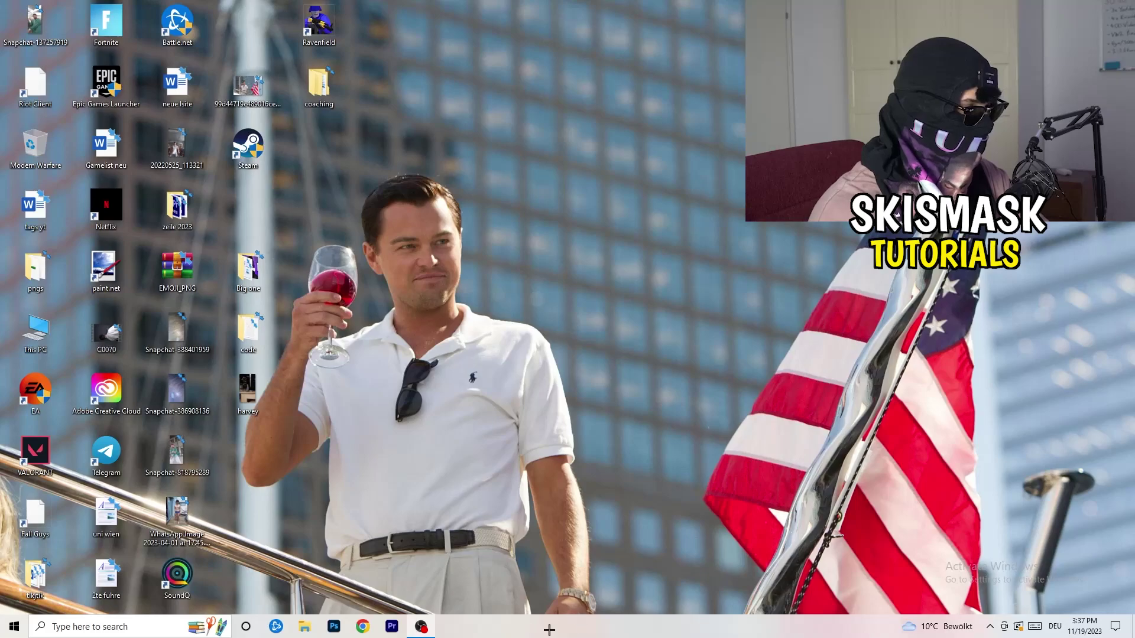
# - Open Task Manager and try to end the Antimalware Service Executable background process
pyautogui.rightClick(558, 627)
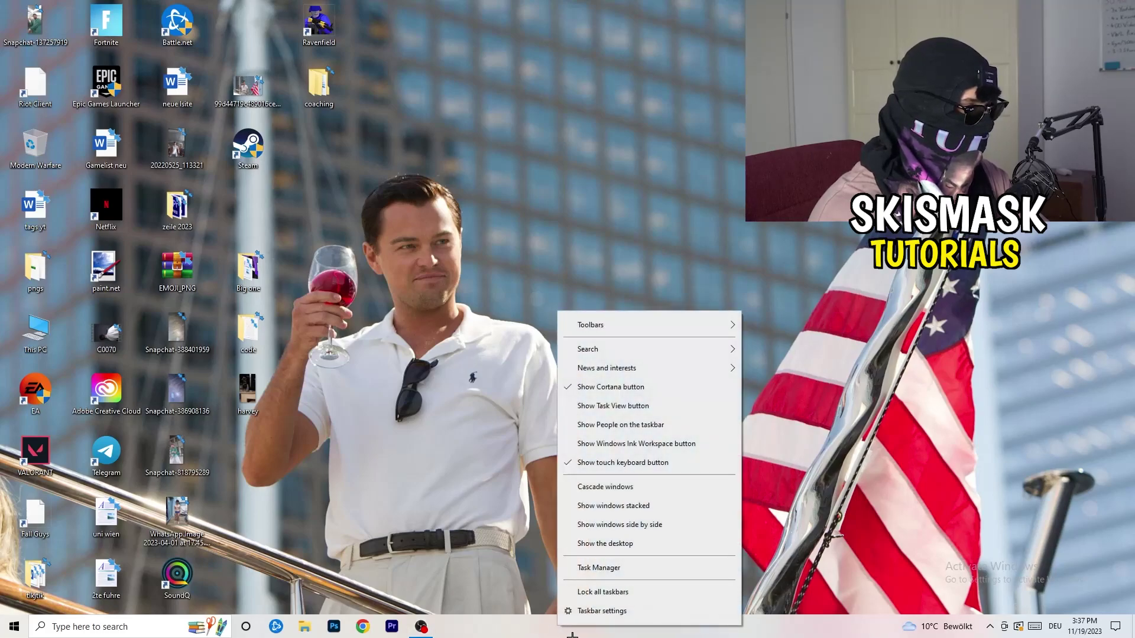
pyautogui.click(603, 566)
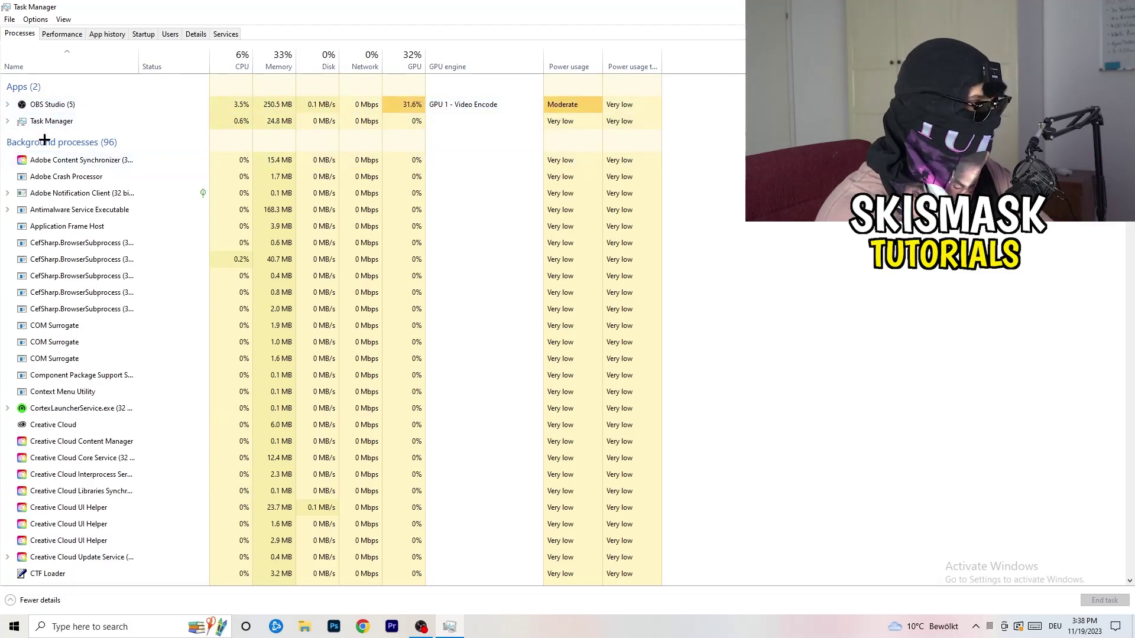
pyautogui.rightClick(280, 207)
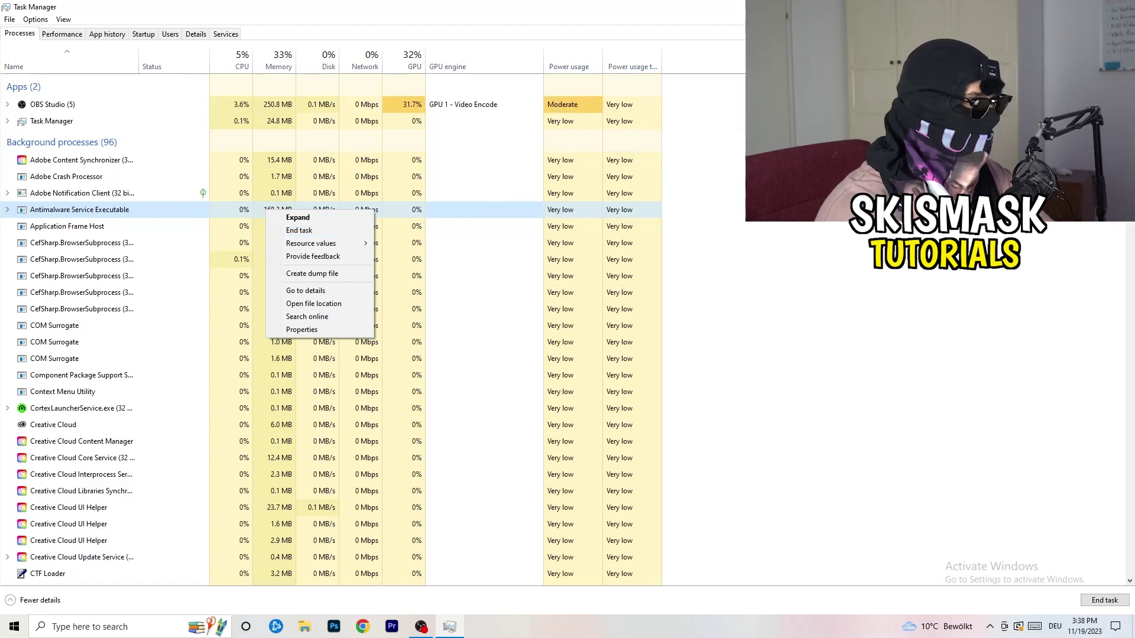
pyautogui.click(328, 230)
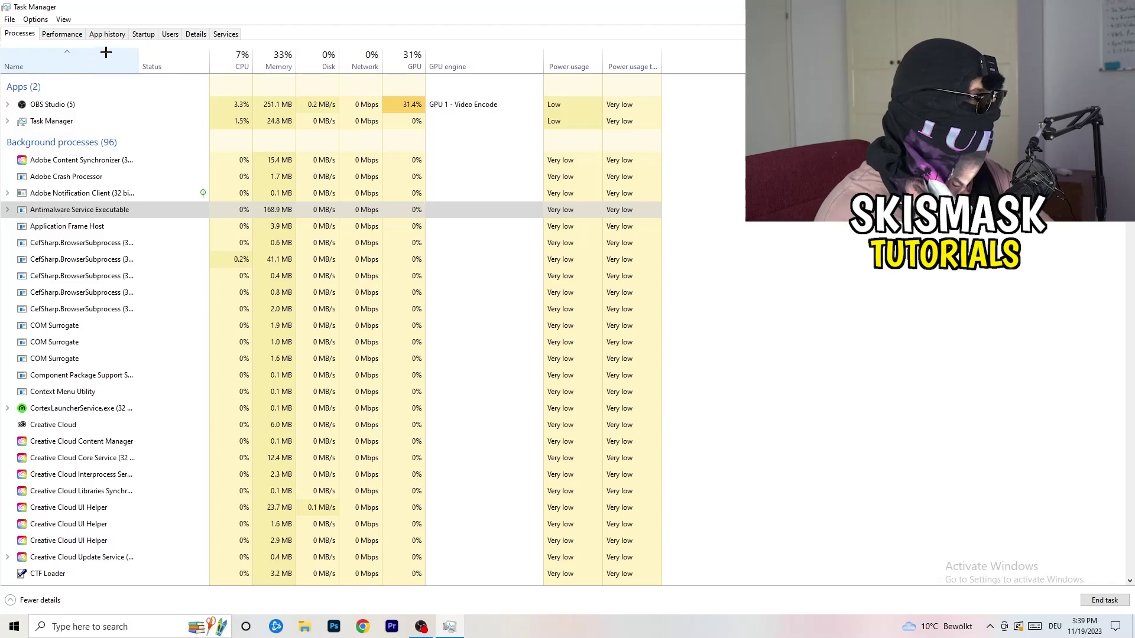
# - Look over the startup apps and the actions available for Dropbox, EA and File Association Helper, and view the performance graphs
pyautogui.click(144, 34)
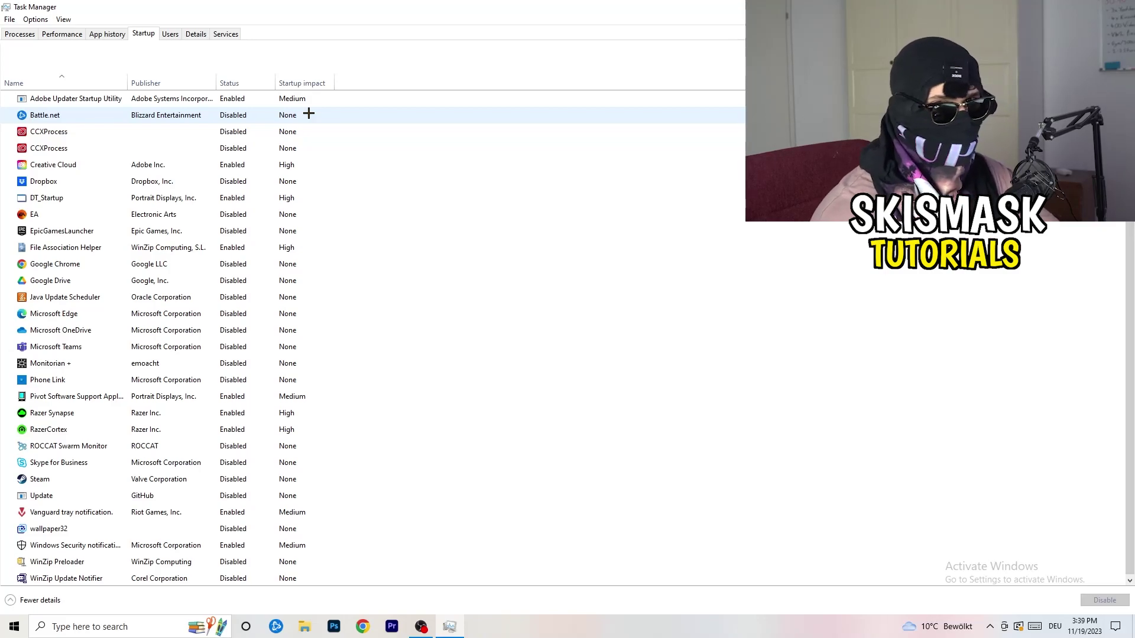
pyautogui.rightClick(235, 181)
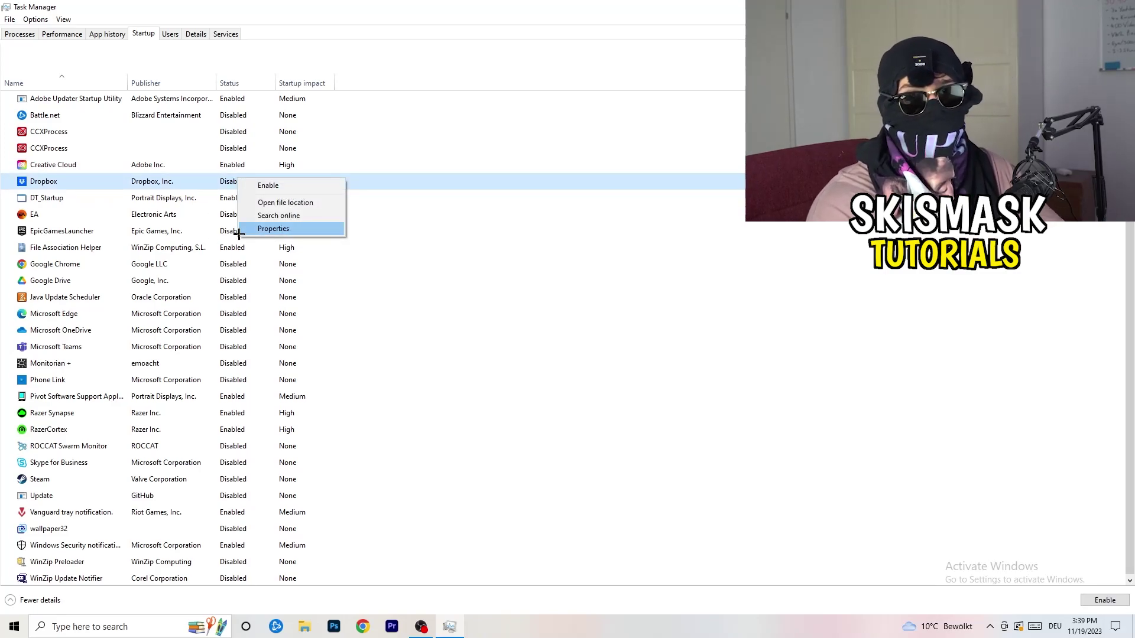
pyautogui.rightClick(114, 217)
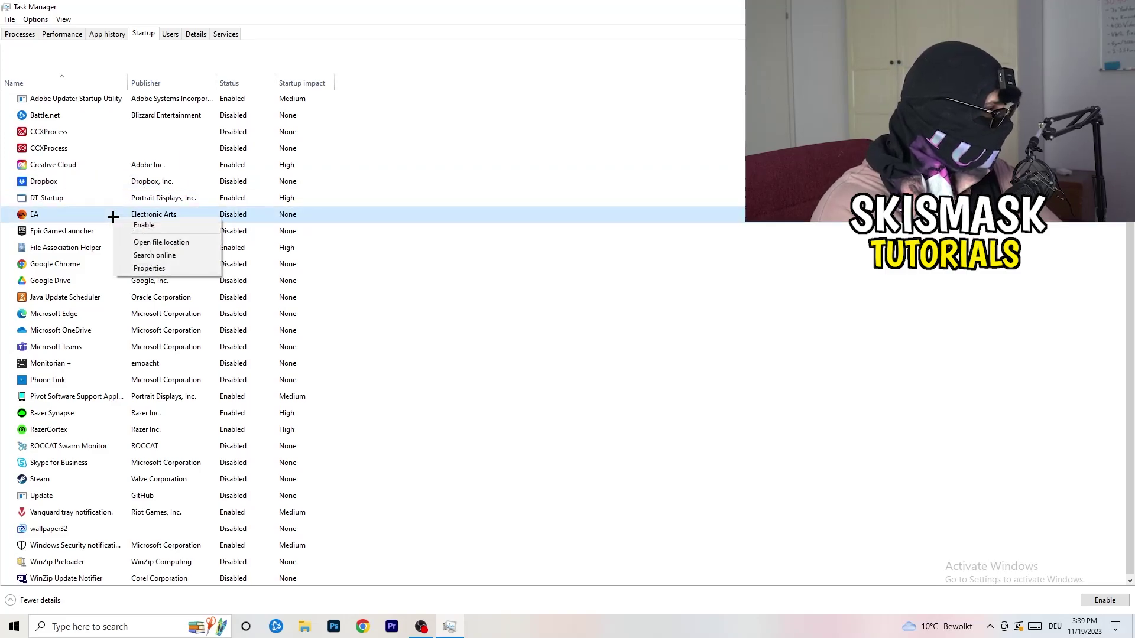
pyautogui.click(755, 309)
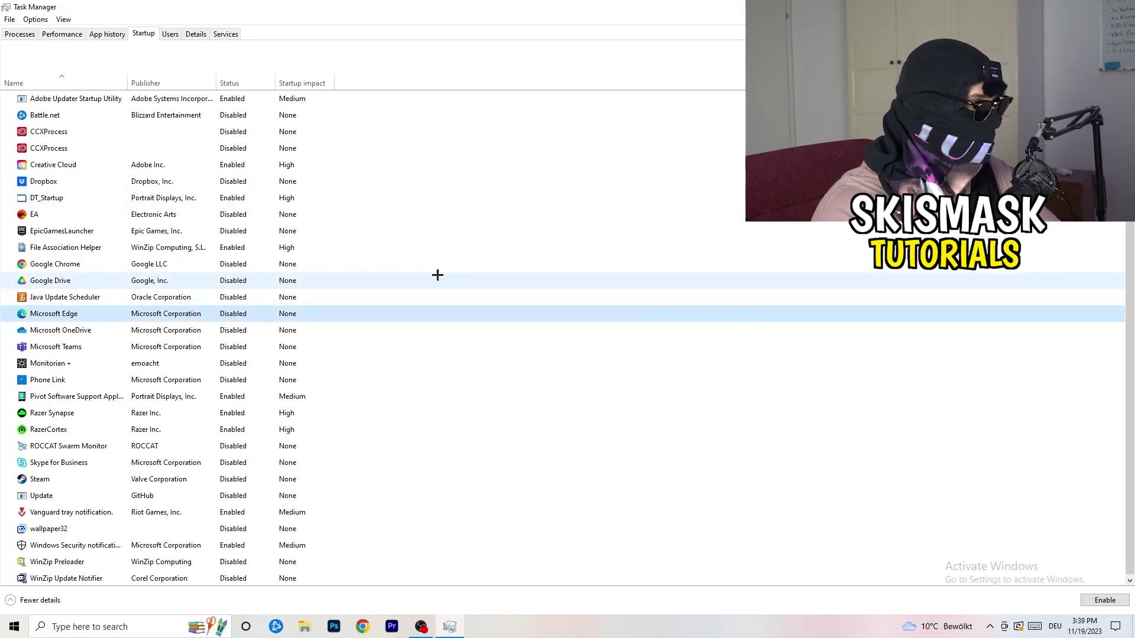
pyautogui.rightClick(234, 252)
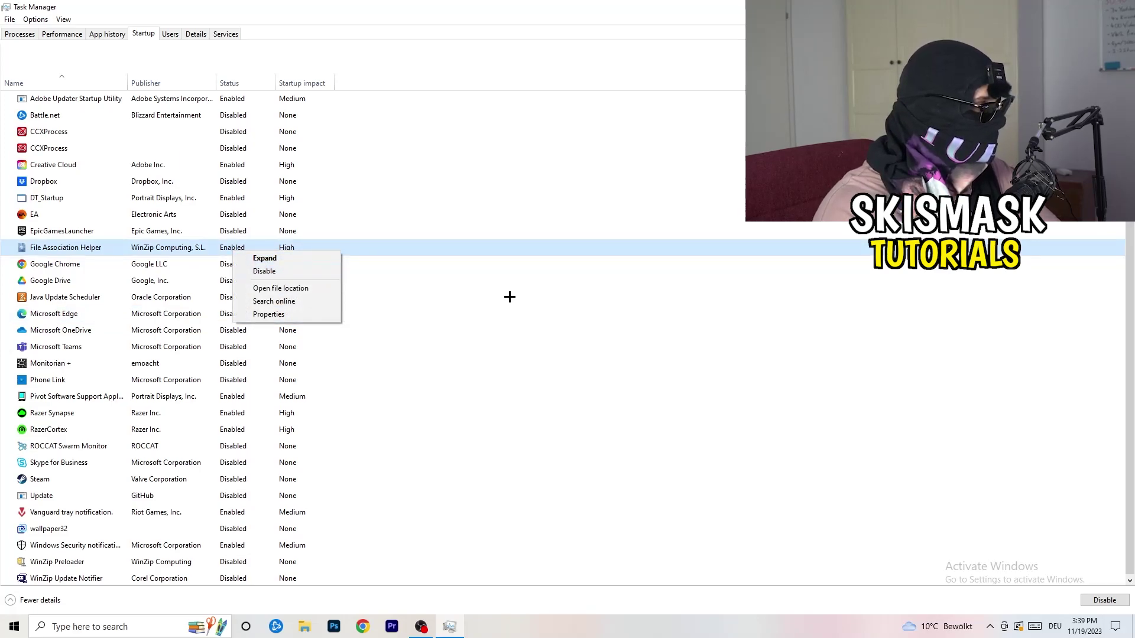
pyautogui.click(505, 296)
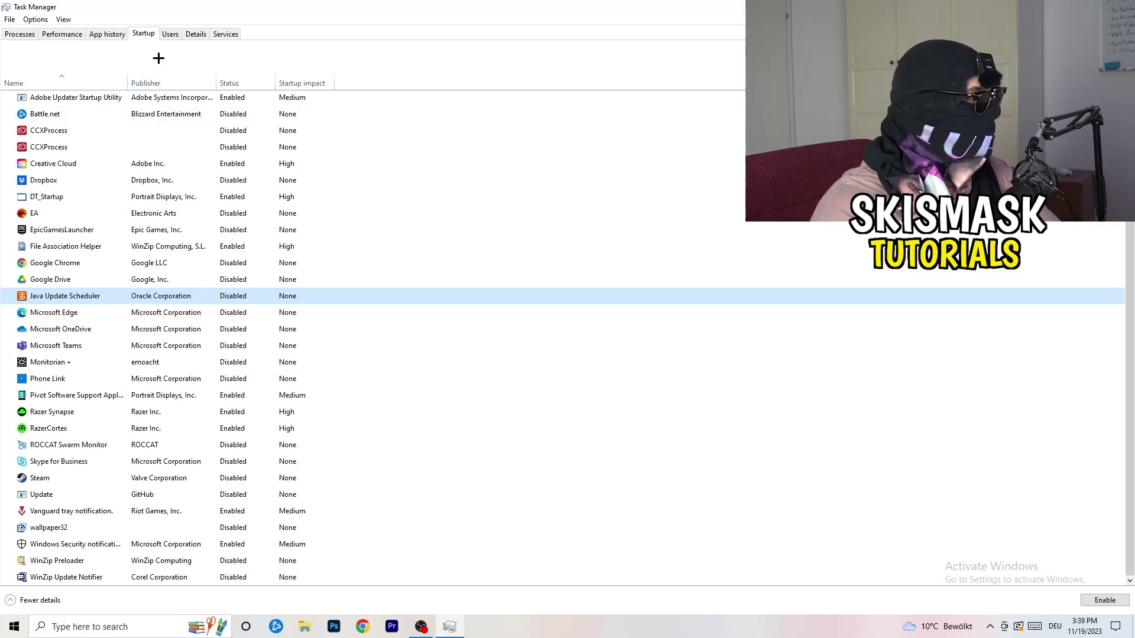
pyautogui.click(65, 35)
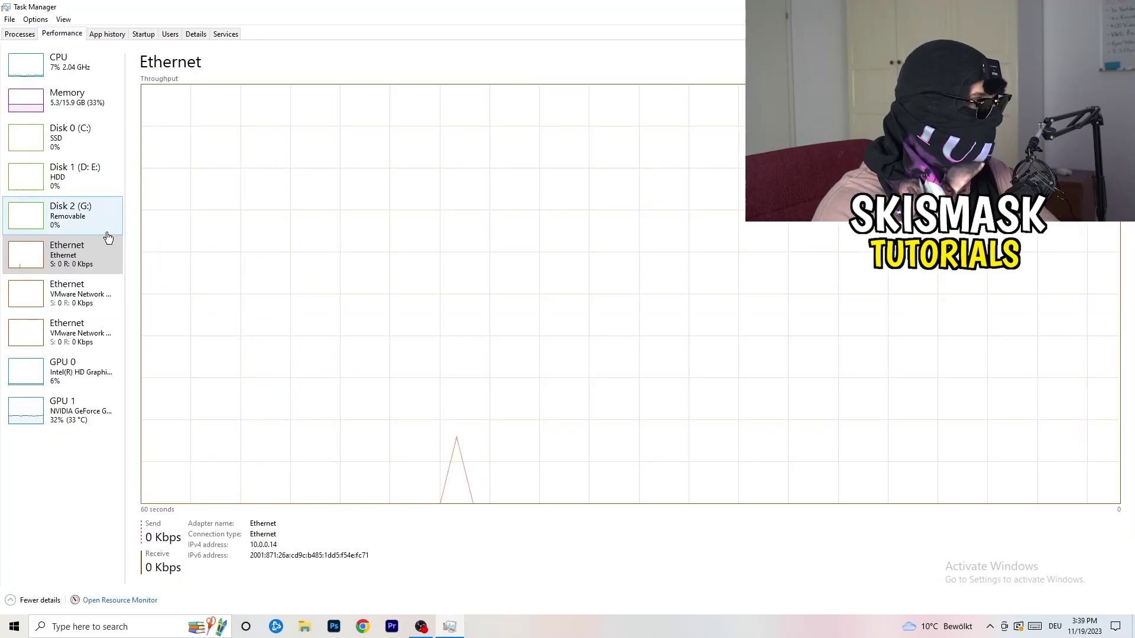
# - Look at the priority options for the Dropbox crash handler in the detailed process list, and close Task Manager
pyautogui.click(196, 34)
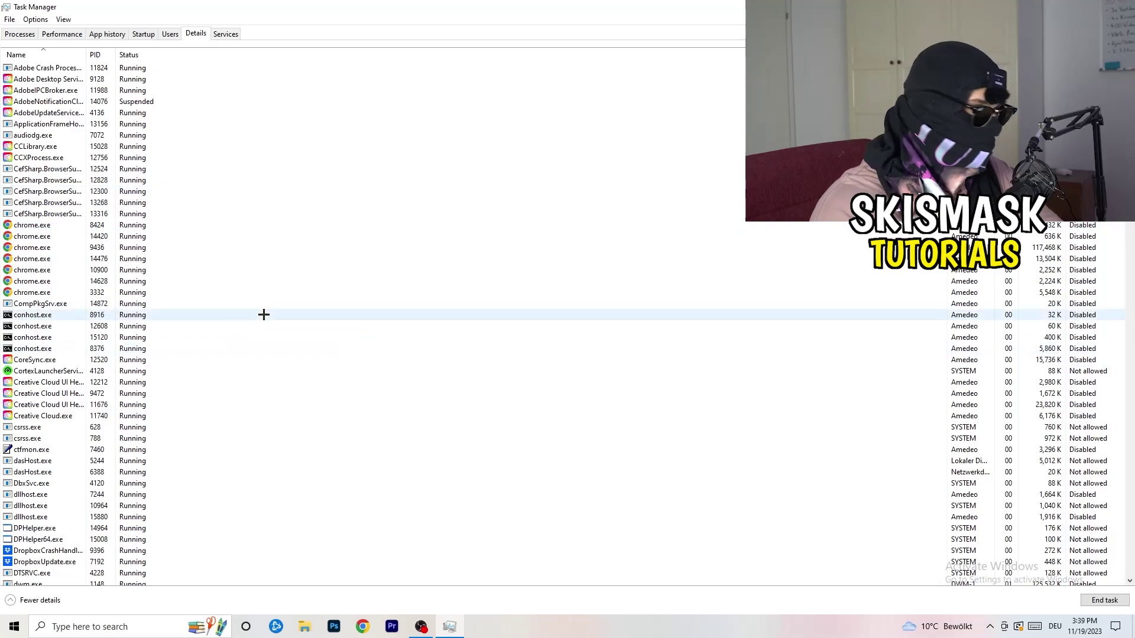
pyautogui.scroll(-6, 120, 303)
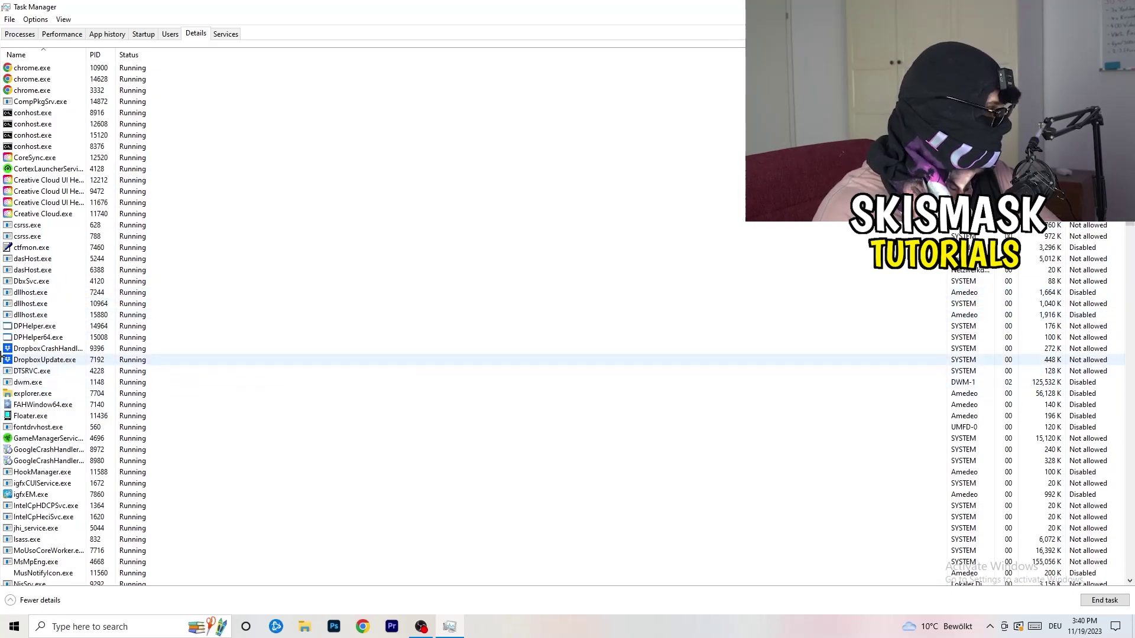
pyautogui.rightClick(46, 350)
pyautogui.rightClick(94, 348)
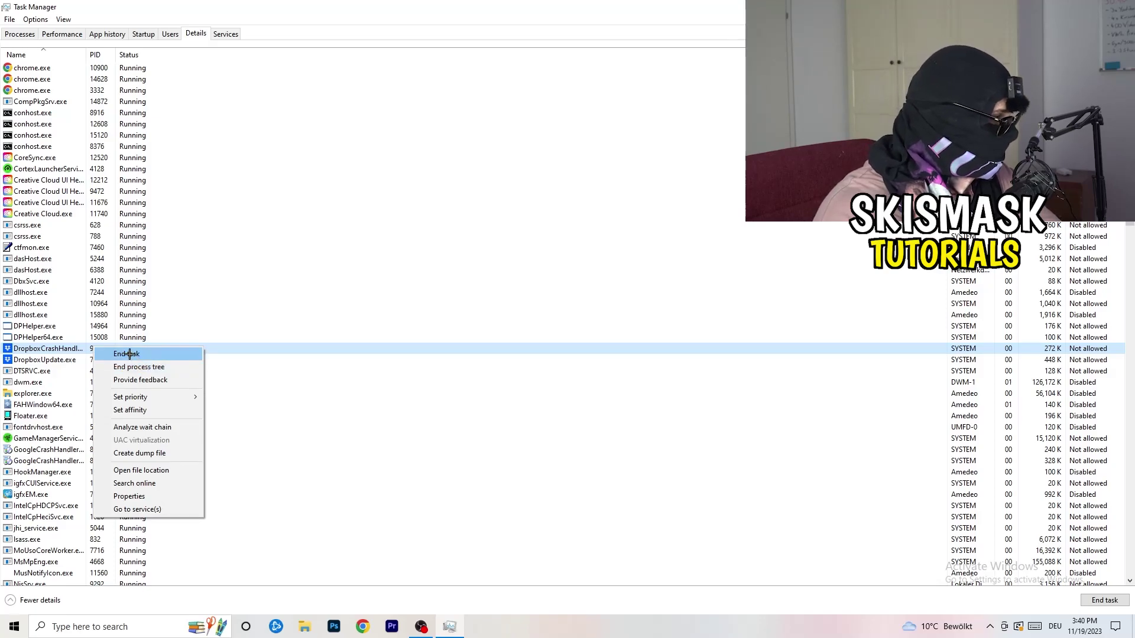
pyautogui.rightClick(86, 349)
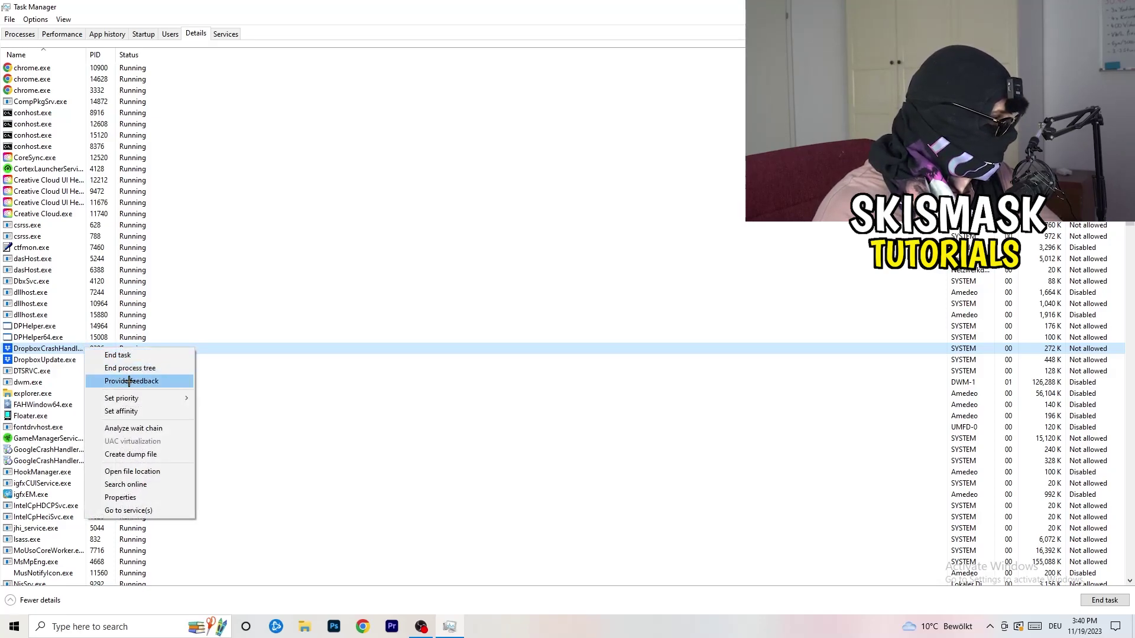
pyautogui.moveTo(126, 397)
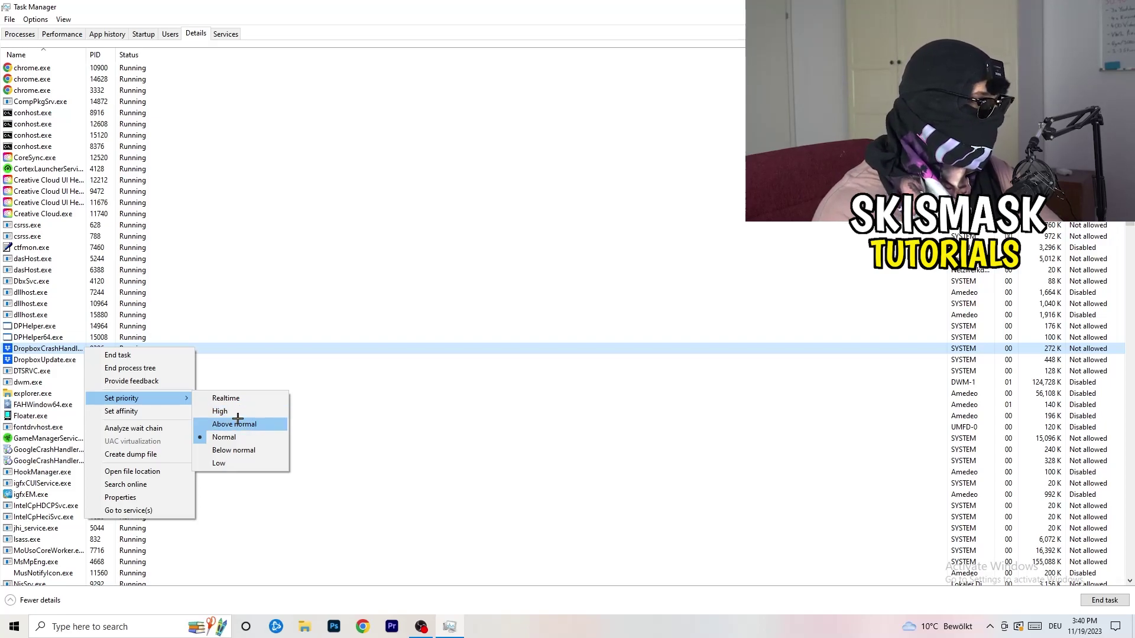
pyautogui.click(565, 13)
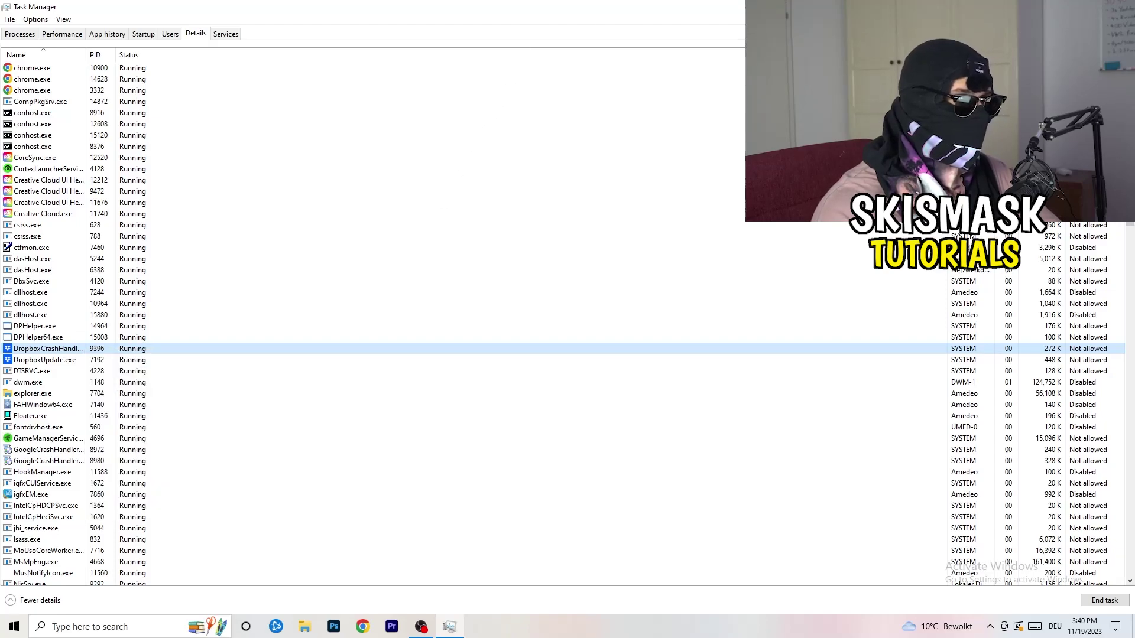
pyautogui.click(1120, 7)
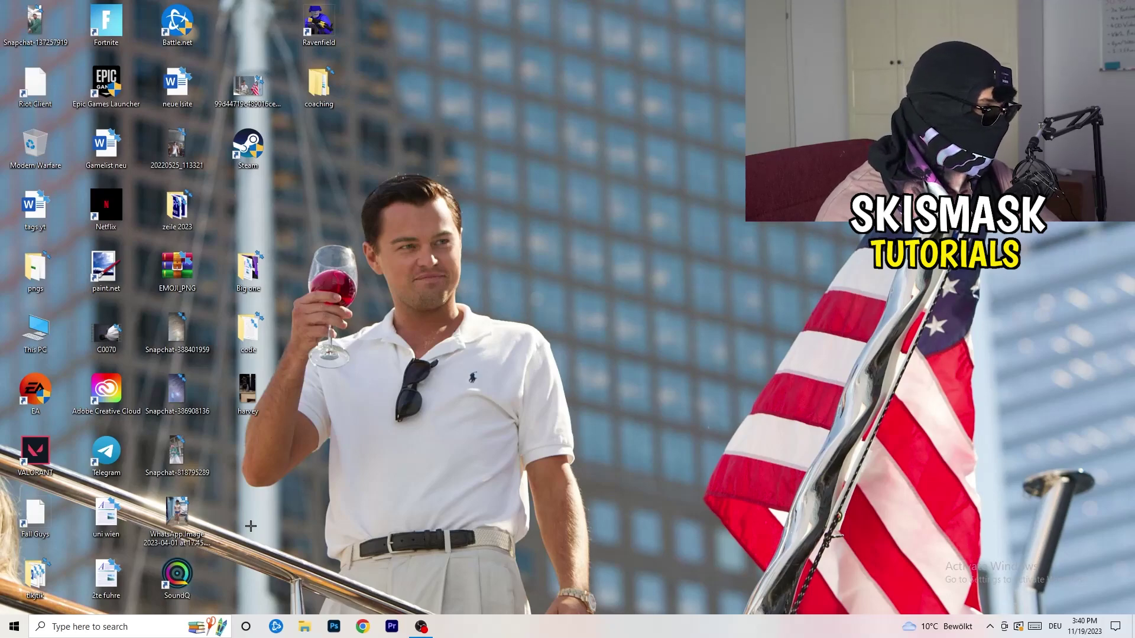
# - Open the Windows Settings and go to the System display settings
pyautogui.press('super')
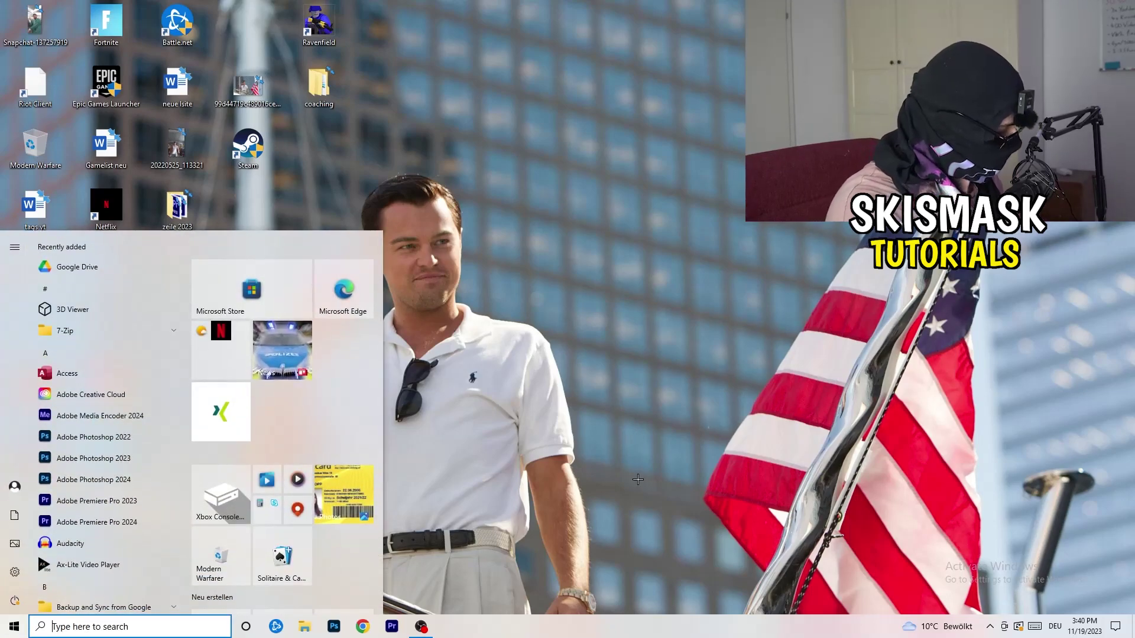
pyautogui.write('sett')
pyautogui.press('Return')
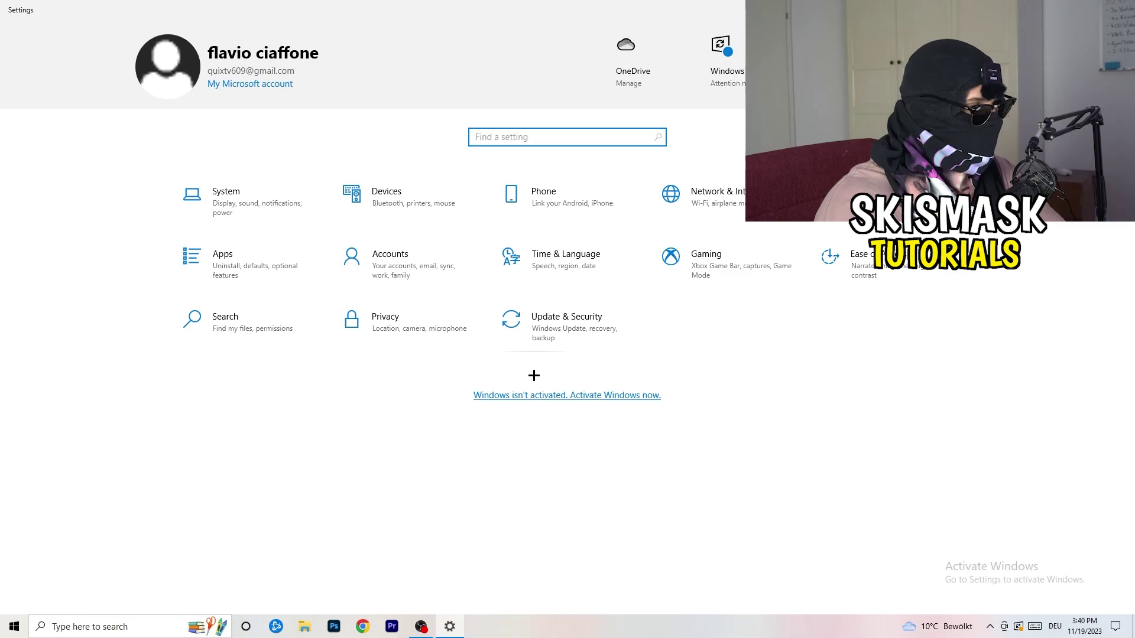
pyautogui.click(257, 211)
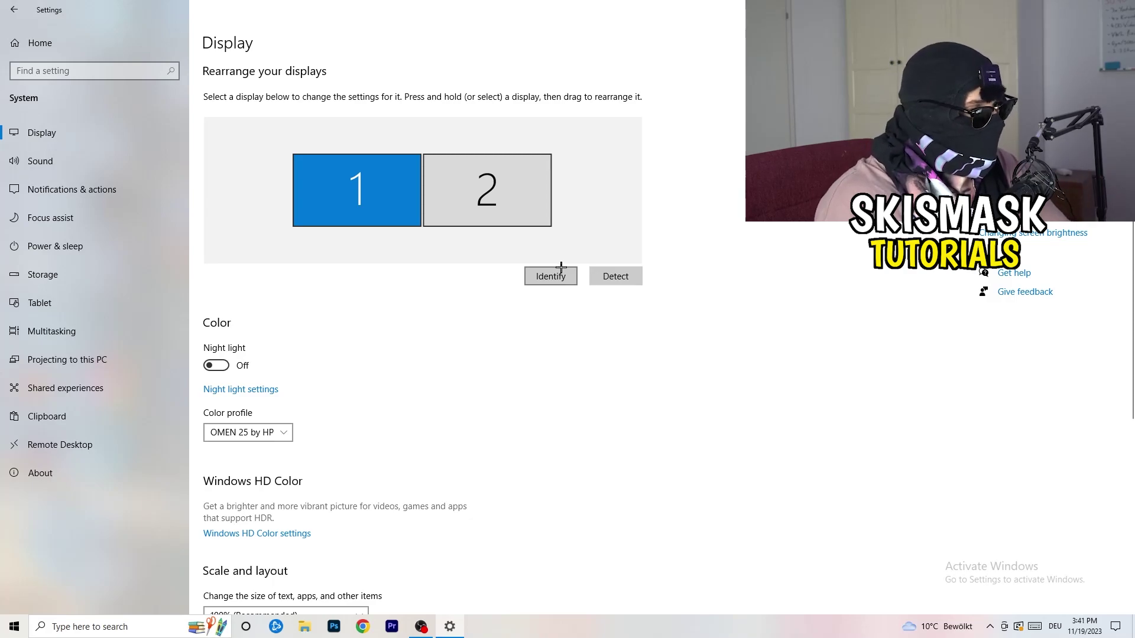
# - Examine the available text and app scaling sizes and the display resolution choices without changing them
pyautogui.scroll(-2, 400, 325)
pyautogui.scroll(2, 401, 325)
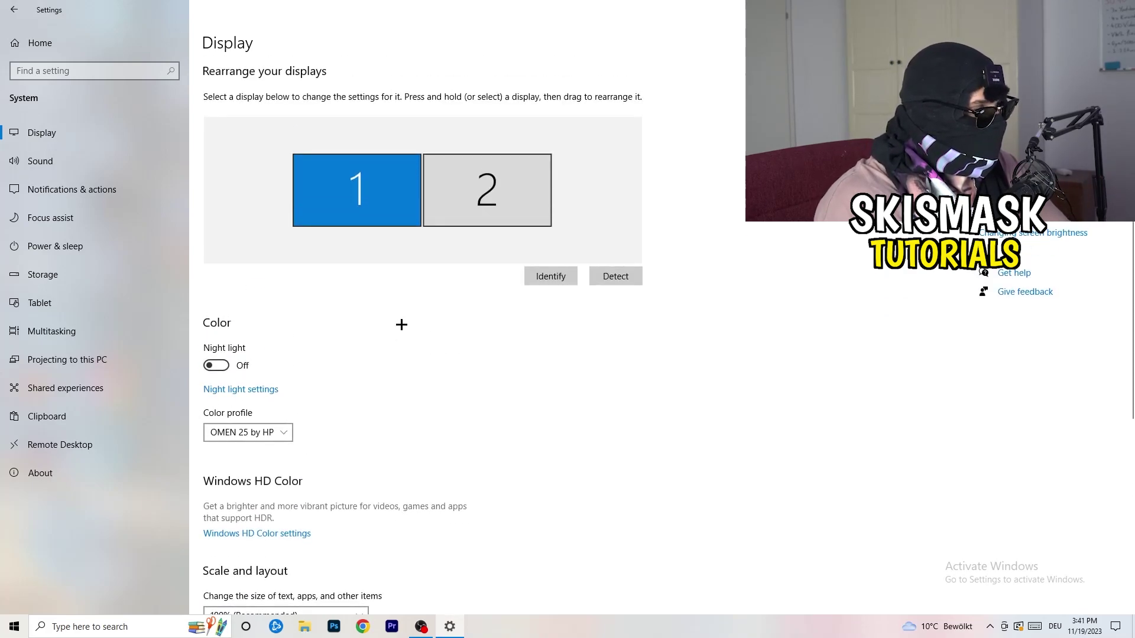
pyautogui.scroll(-5, 402, 324)
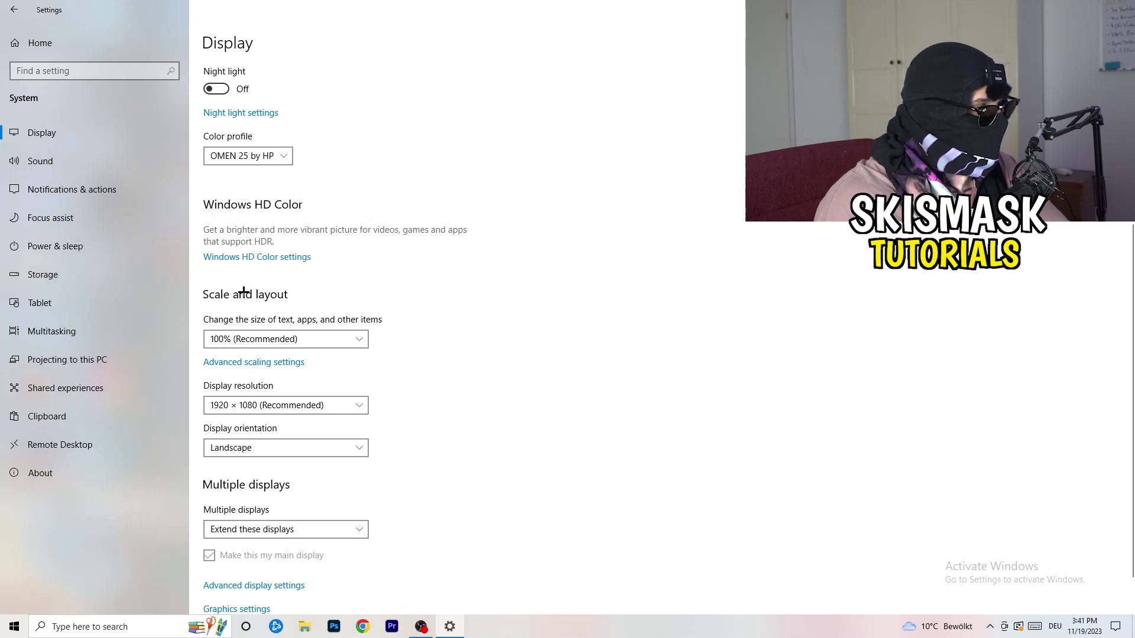
pyautogui.click(349, 337)
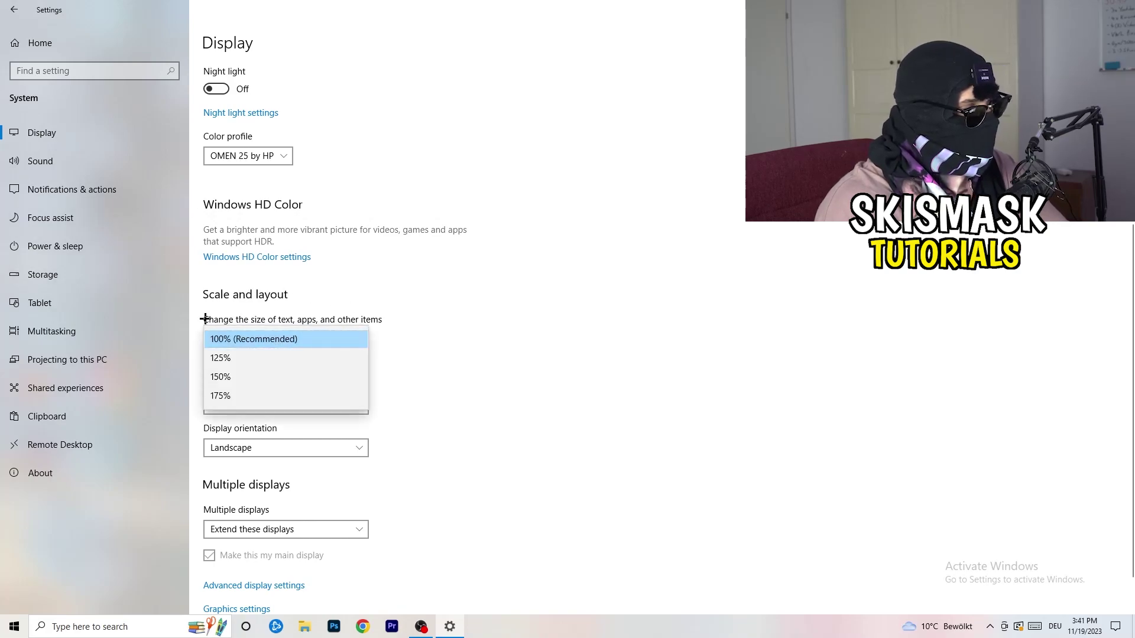
pyautogui.click(393, 318)
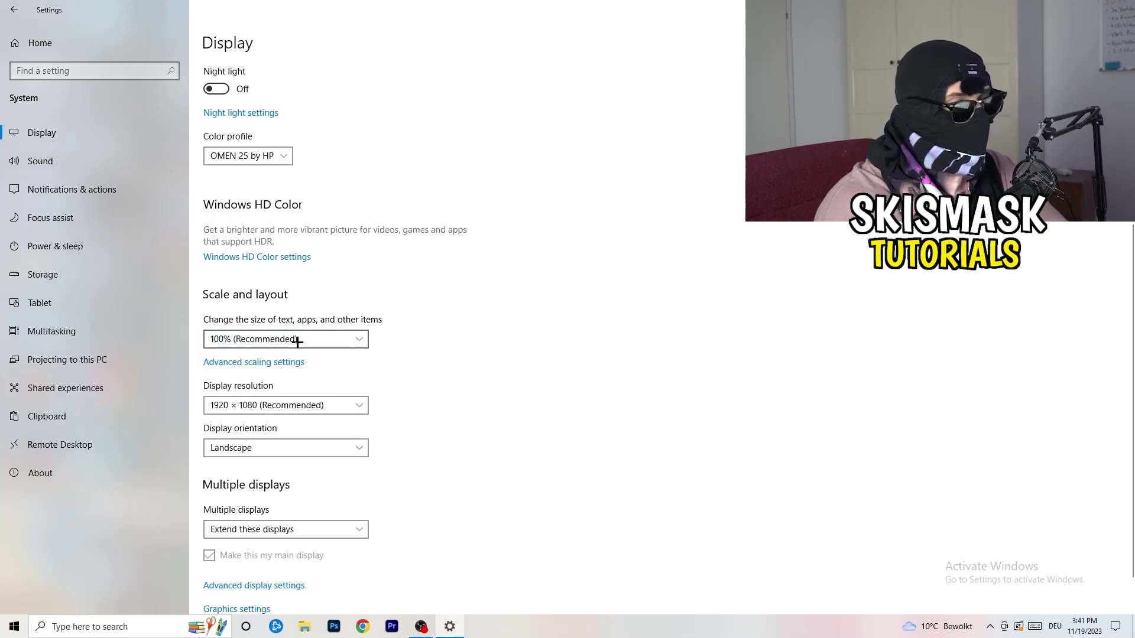
pyautogui.scroll(-1, 311, 347)
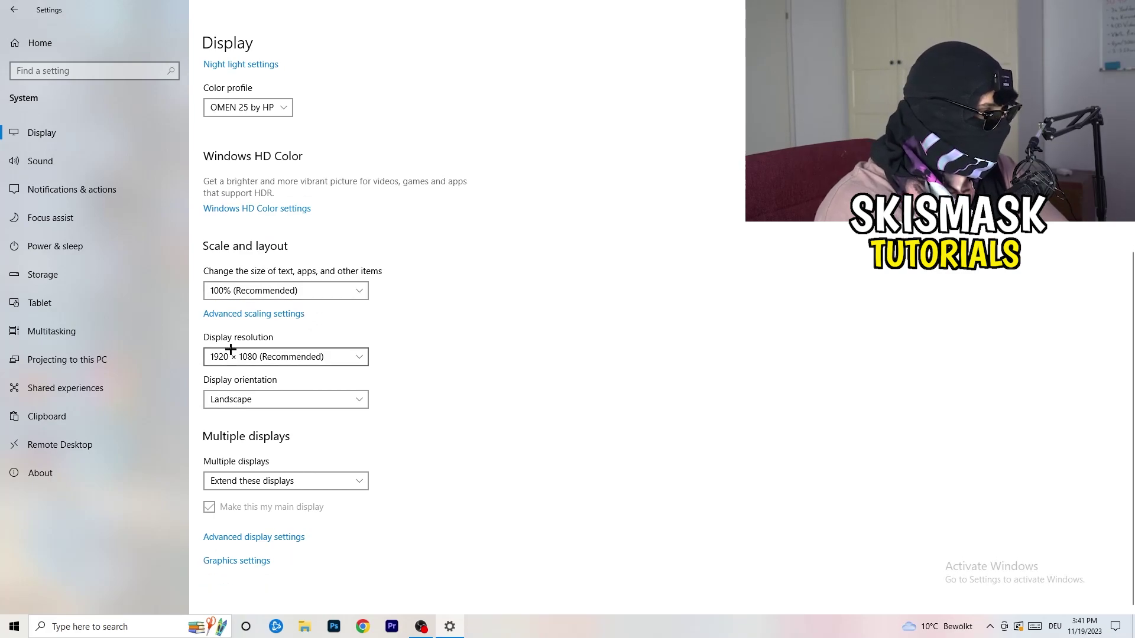
pyautogui.press('space')
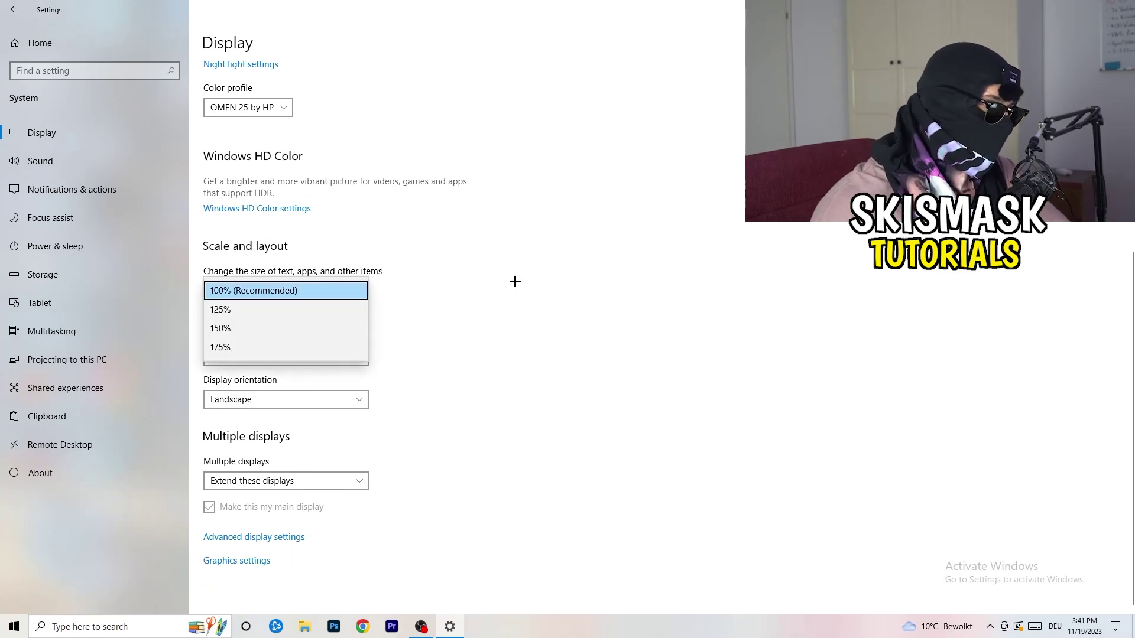
pyautogui.press('Escape')
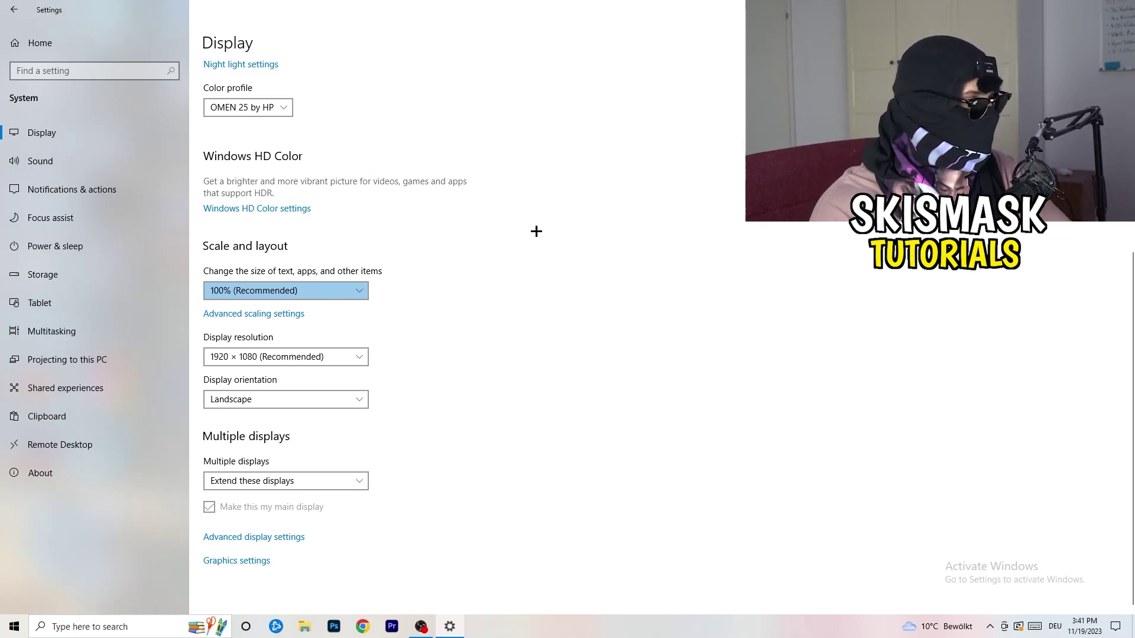
pyautogui.click(362, 357)
pyautogui.click(410, 336)
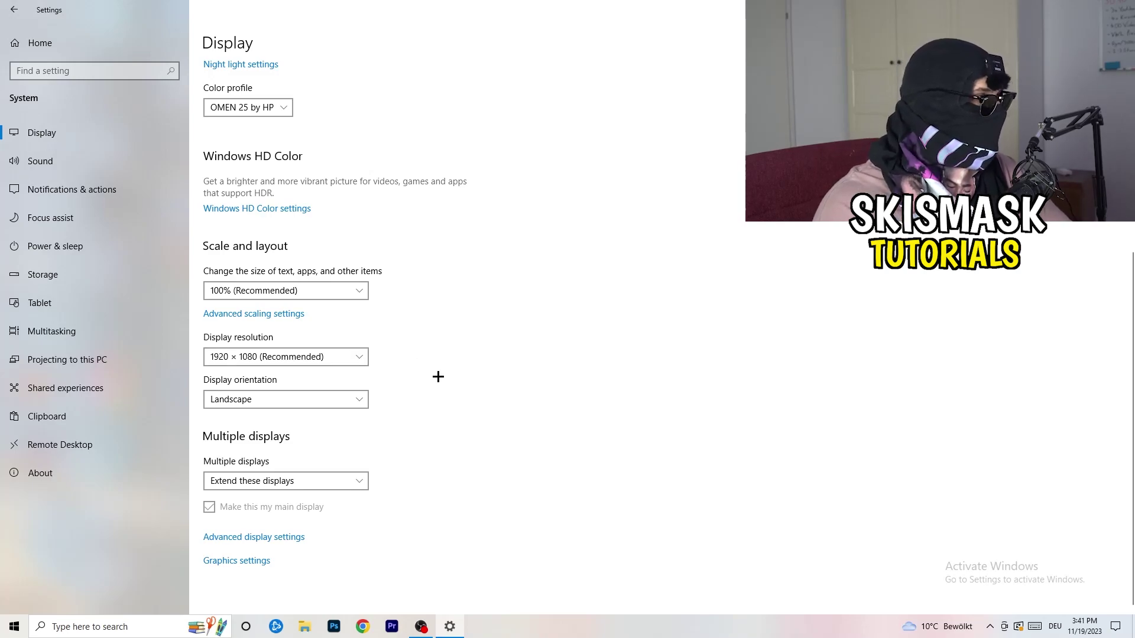
# - In the Storage Sense configuration, turn off deleting temporary files that apps aren't using, and return to the Storage page
pyautogui.click(85, 266)
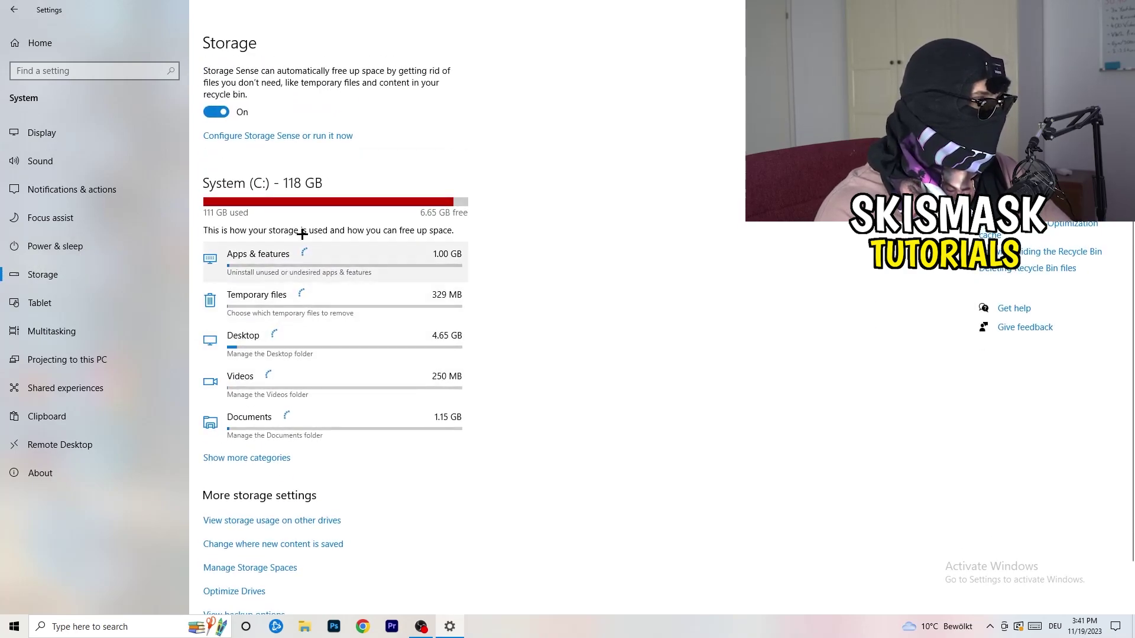
pyautogui.click(246, 136)
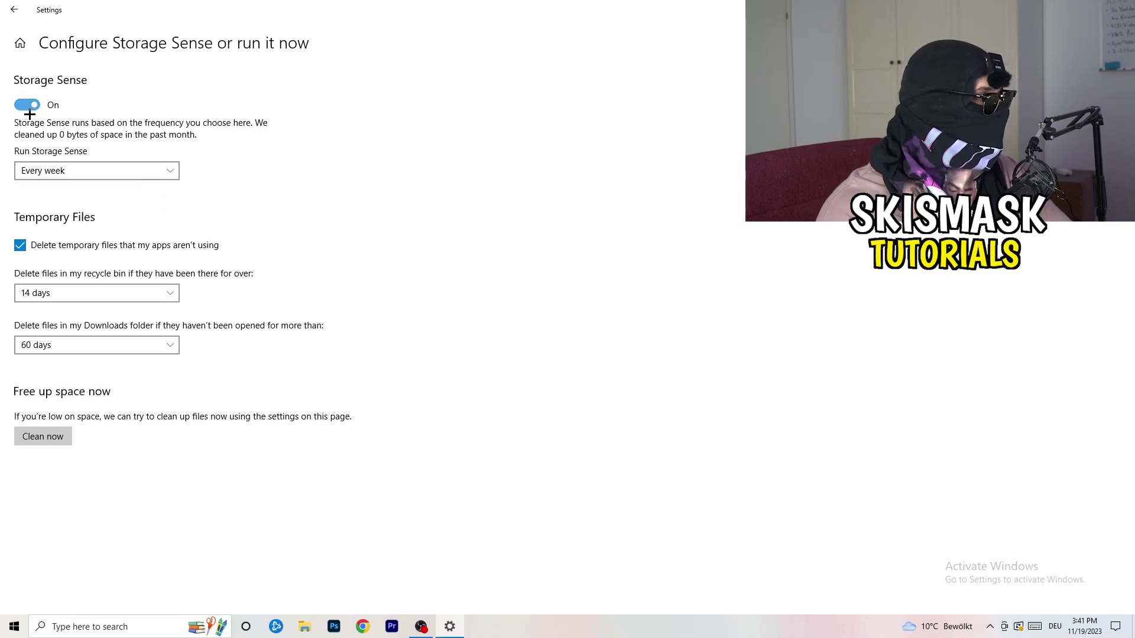
pyautogui.click(44, 168)
pyautogui.click(251, 149)
pyautogui.click(187, 249)
pyautogui.click(70, 287)
pyautogui.click(226, 365)
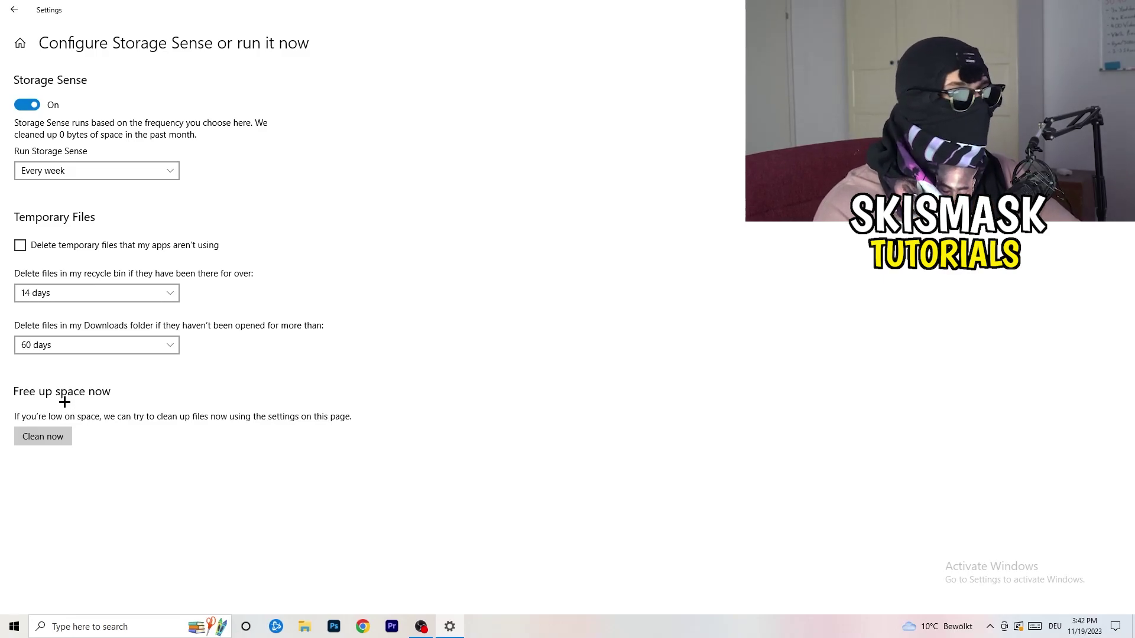
pyautogui.click(1, 15)
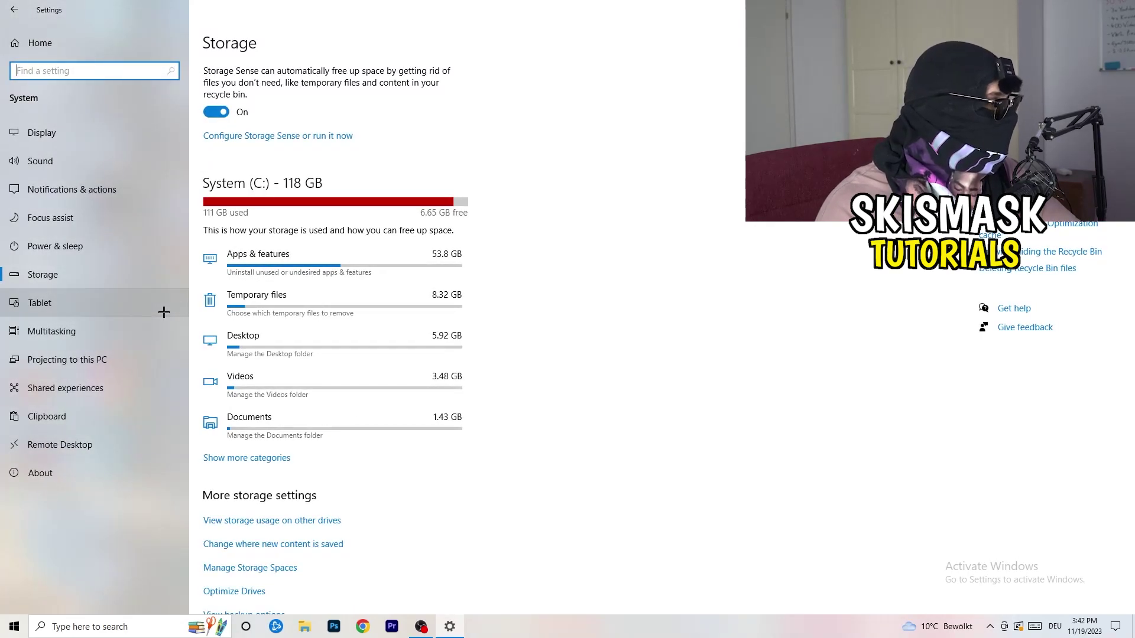
# - Look at the available power plans in Power Options from the Power & sleep settings, and close the Power Options window
pyautogui.click(131, 255)
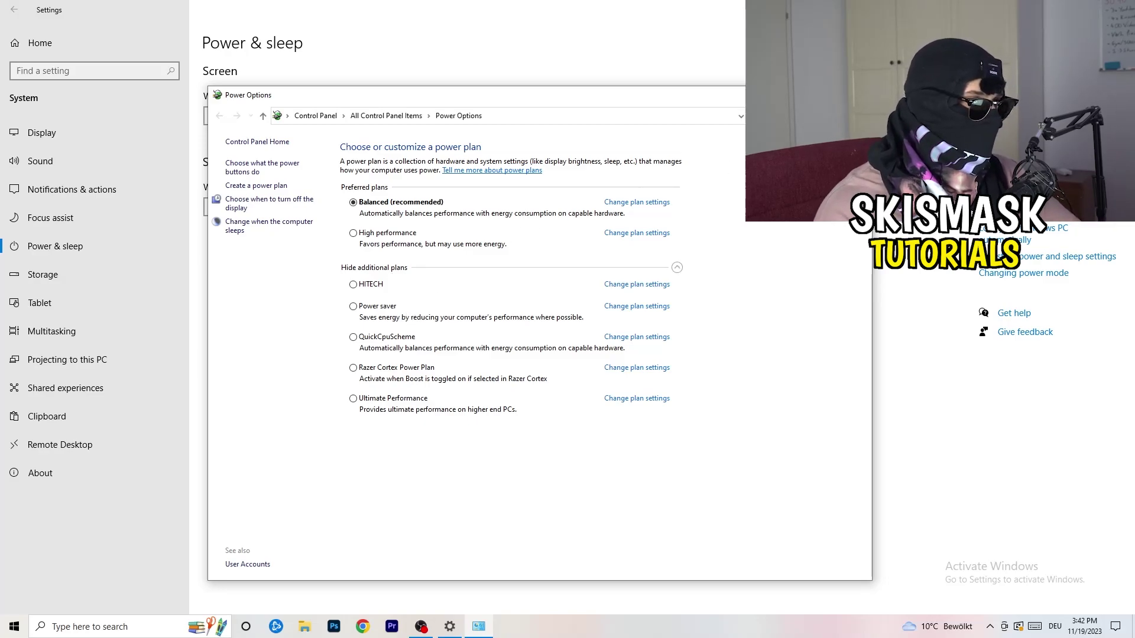
pyautogui.hotkey('alt', 'F4')
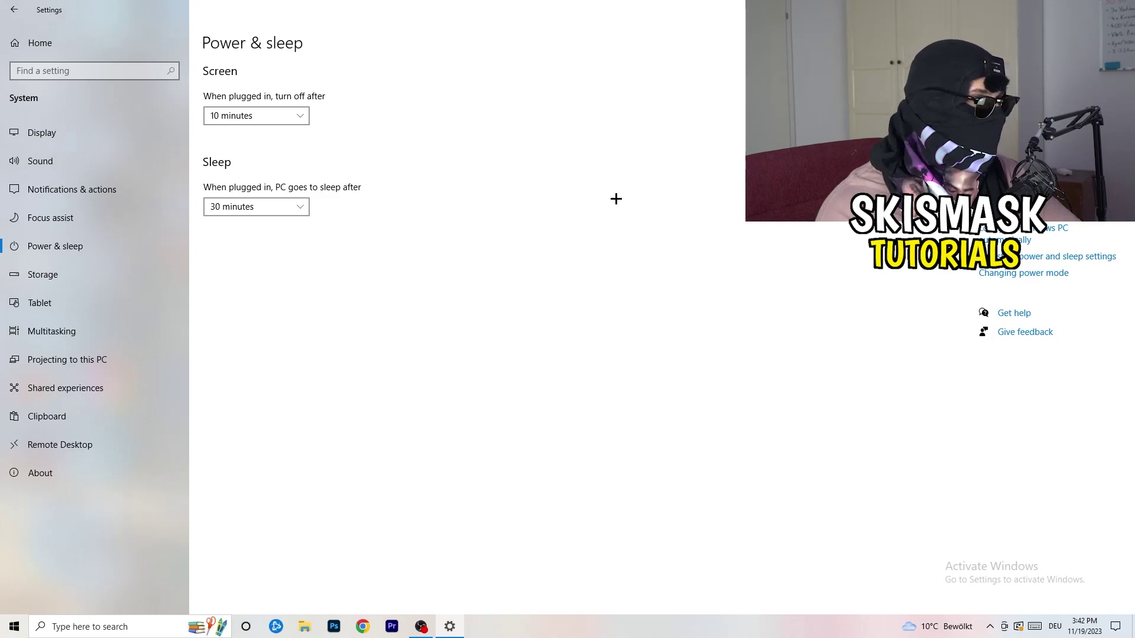
# - Close Settings and open the compatibility settings in the properties of the Steam desktop shortcut
pyautogui.hotkey('alt', 'F4')
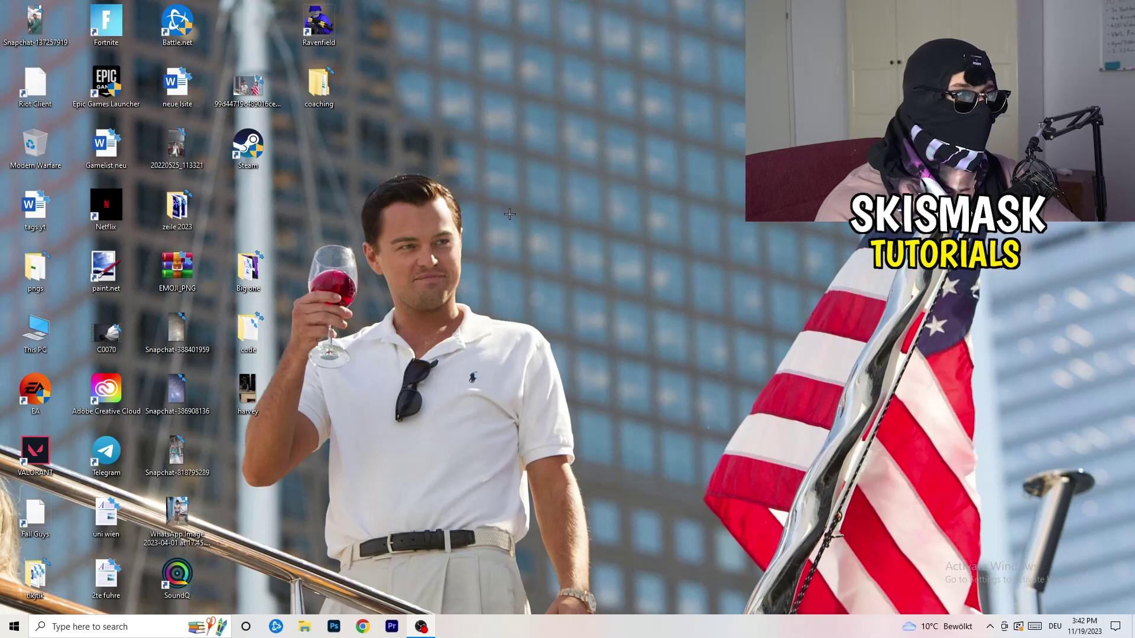
pyautogui.moveTo(247, 145); pyautogui.dragTo(603, 208)
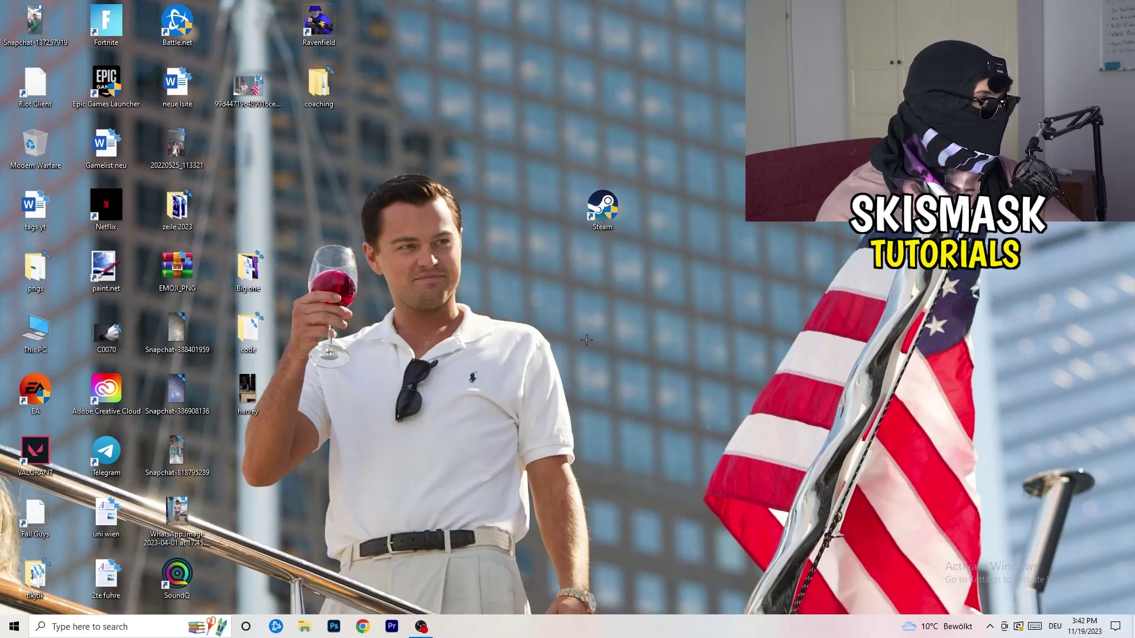
pyautogui.rightClick(593, 213)
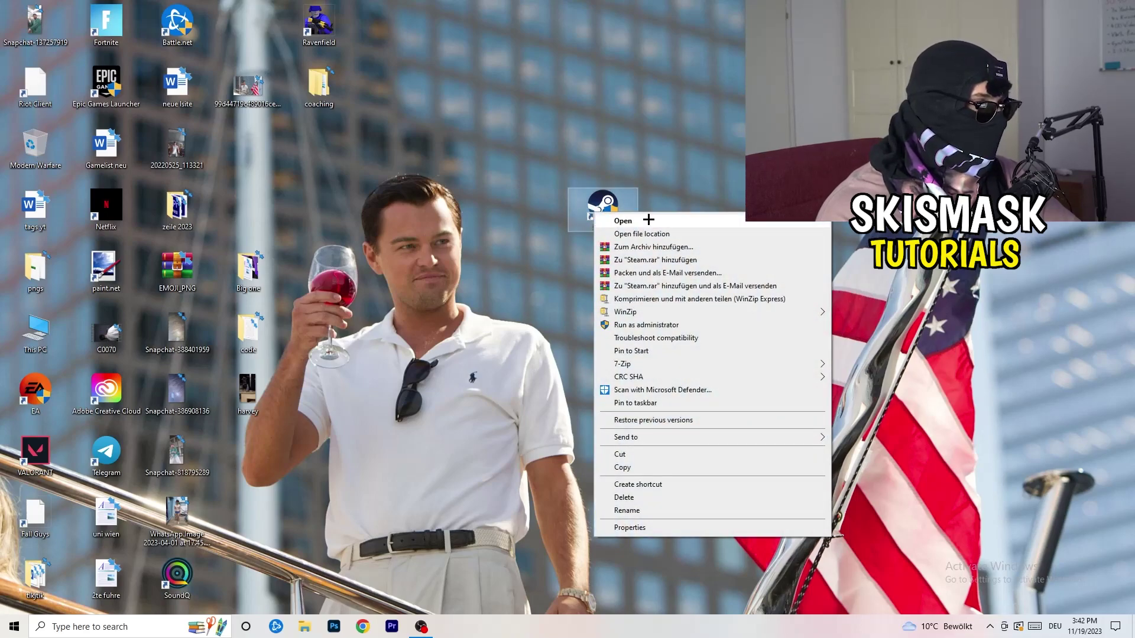
pyautogui.click(649, 528)
pyautogui.moveTo(680, 224); pyautogui.dragTo(549, 167)
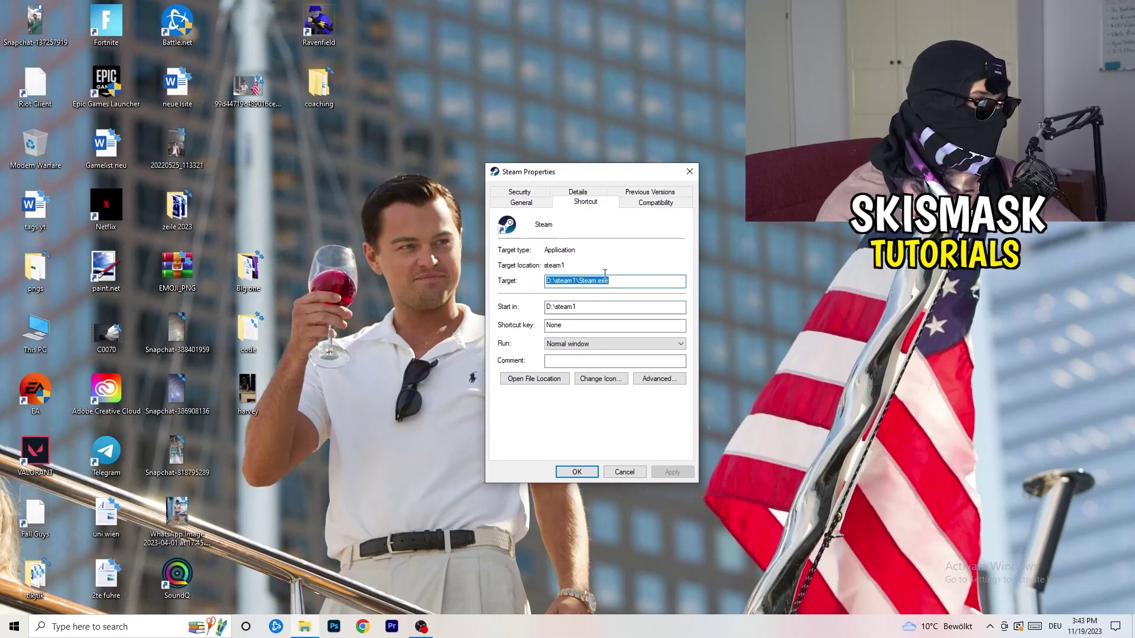
pyautogui.click(670, 205)
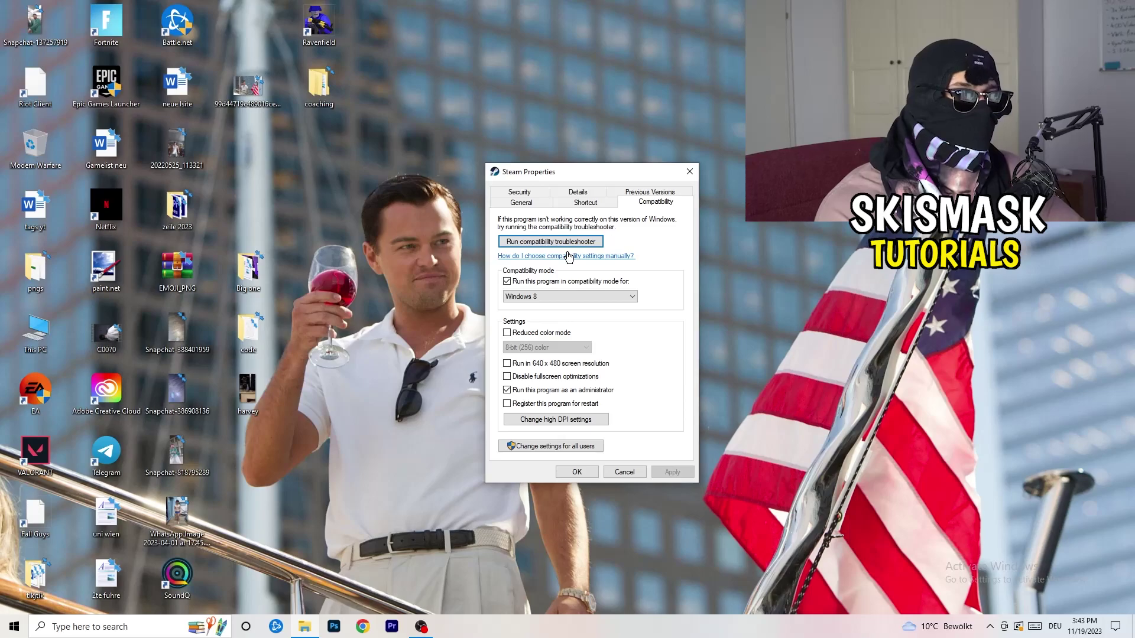
# - Turn Steam's compatibility mode off and on again, keep it set to Windows 8, and apply and confirm the properties
pyautogui.click(507, 282)
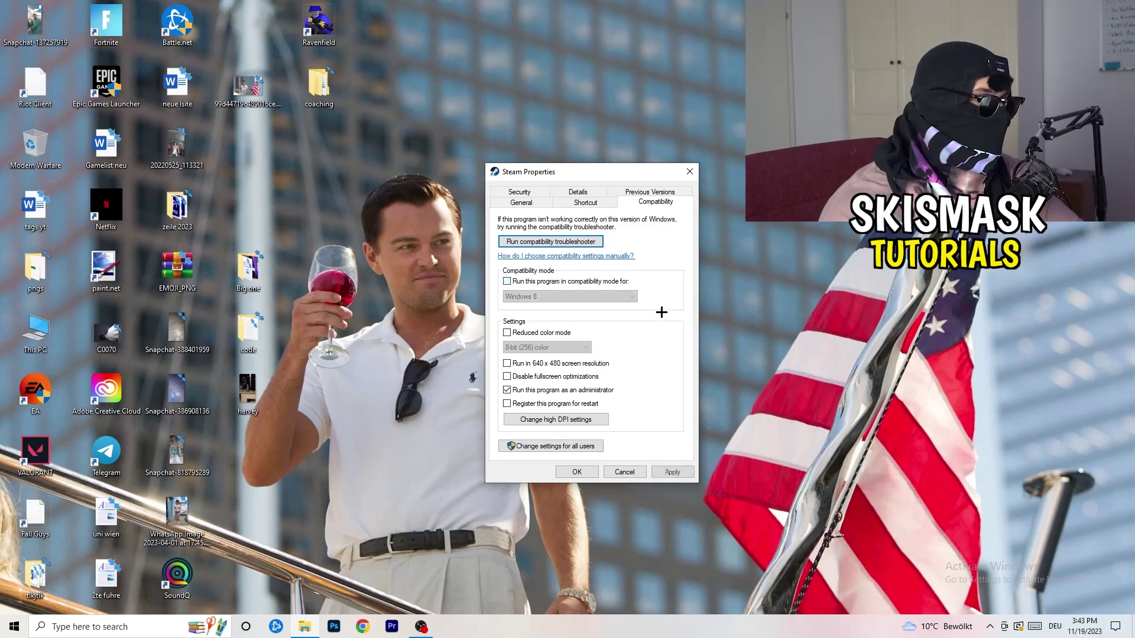
pyautogui.click(507, 282)
pyautogui.click(560, 297)
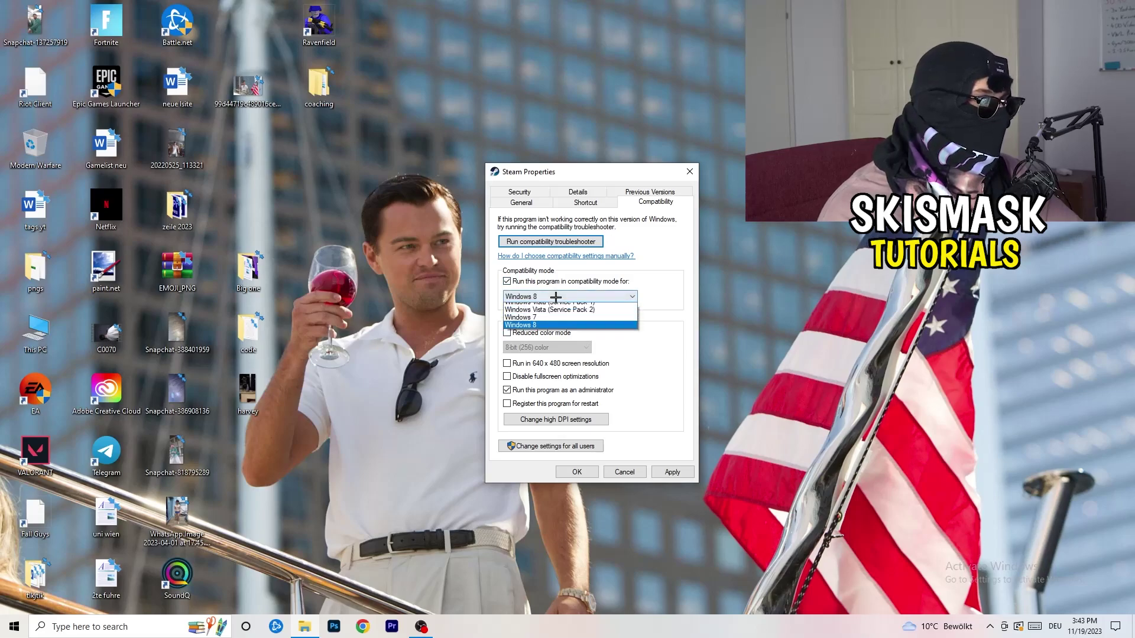
pyautogui.click(671, 313)
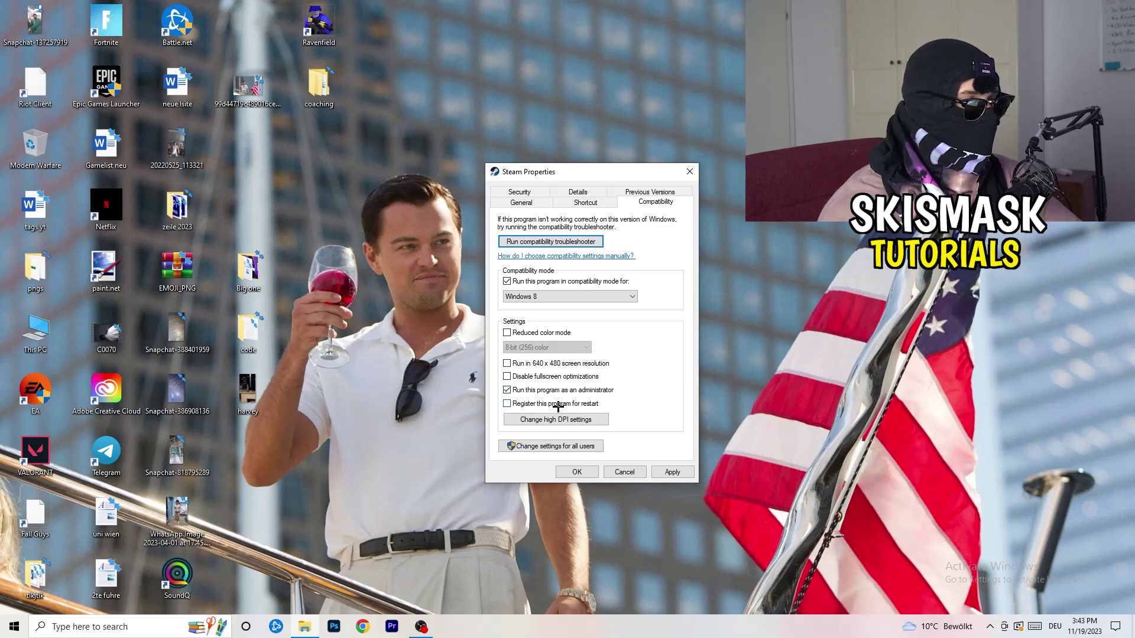
pyautogui.click(673, 472)
pyautogui.click(577, 471)
# - Move the Steam shortcut back to its original place among the other desktop icons
pyautogui.moveTo(596, 201); pyautogui.dragTo(529, 204)
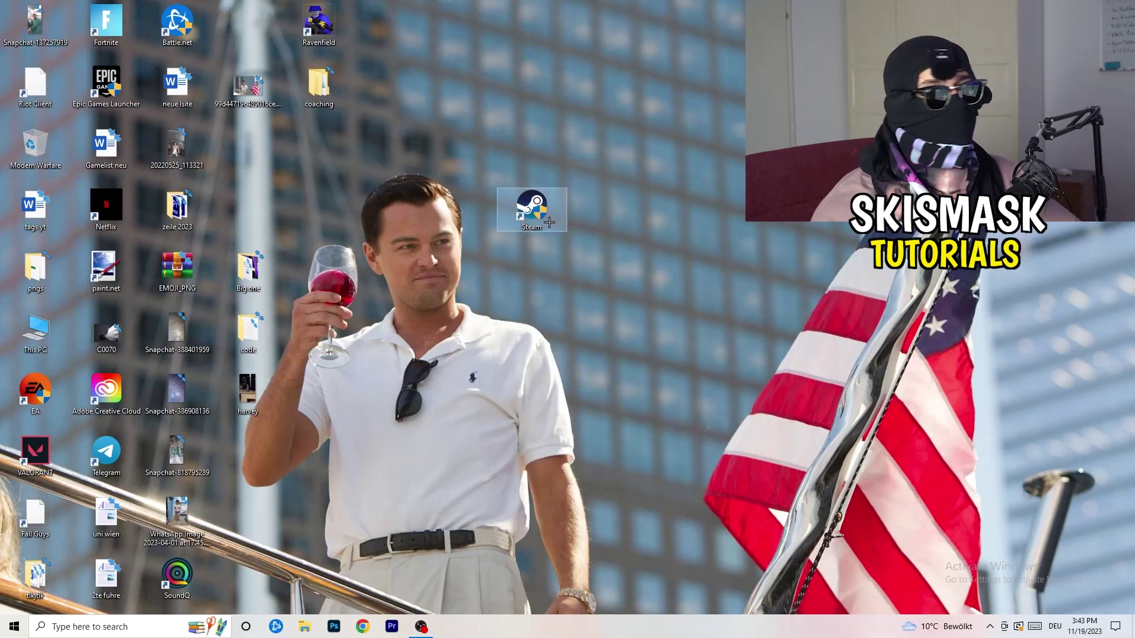
pyautogui.moveTo(549, 222); pyautogui.dragTo(691, 222)
pyautogui.moveTo(594, 162); pyautogui.dragTo(699, 218)
pyautogui.click(688, 362)
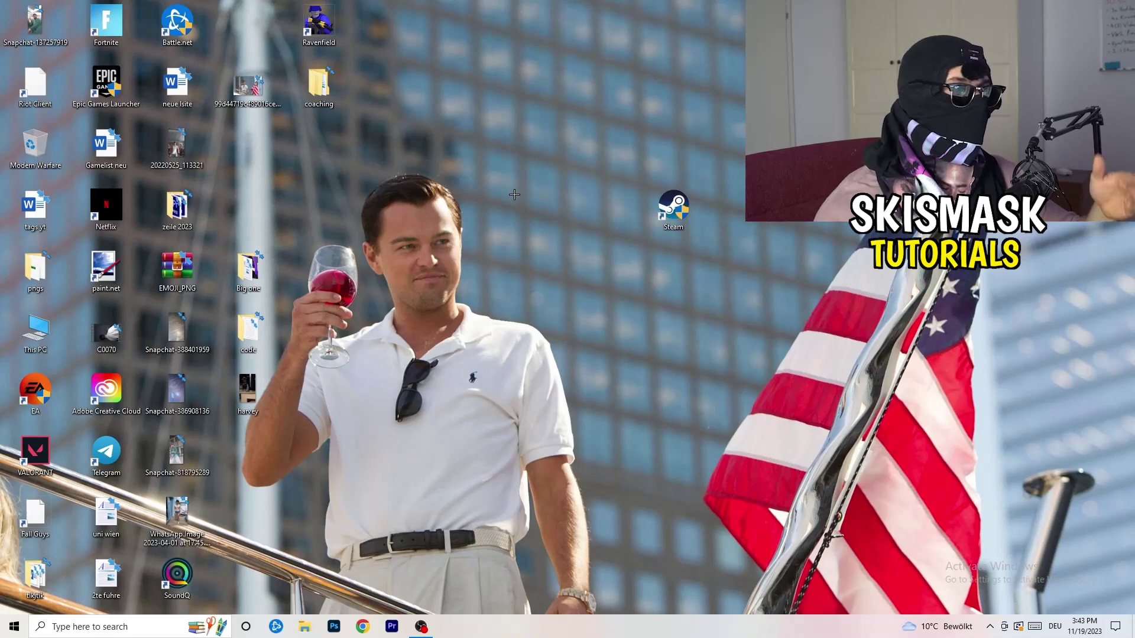
pyautogui.rightClick(672, 208)
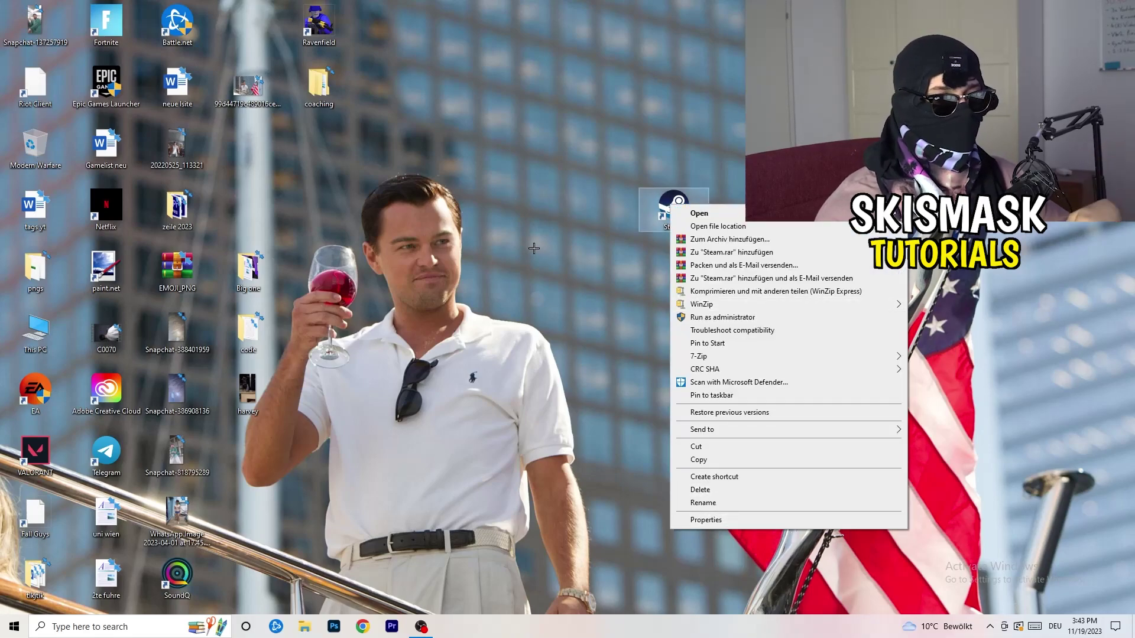
pyautogui.click(547, 266)
pyautogui.moveTo(673, 207); pyautogui.dragTo(248, 145)
pyautogui.click(463, 135)
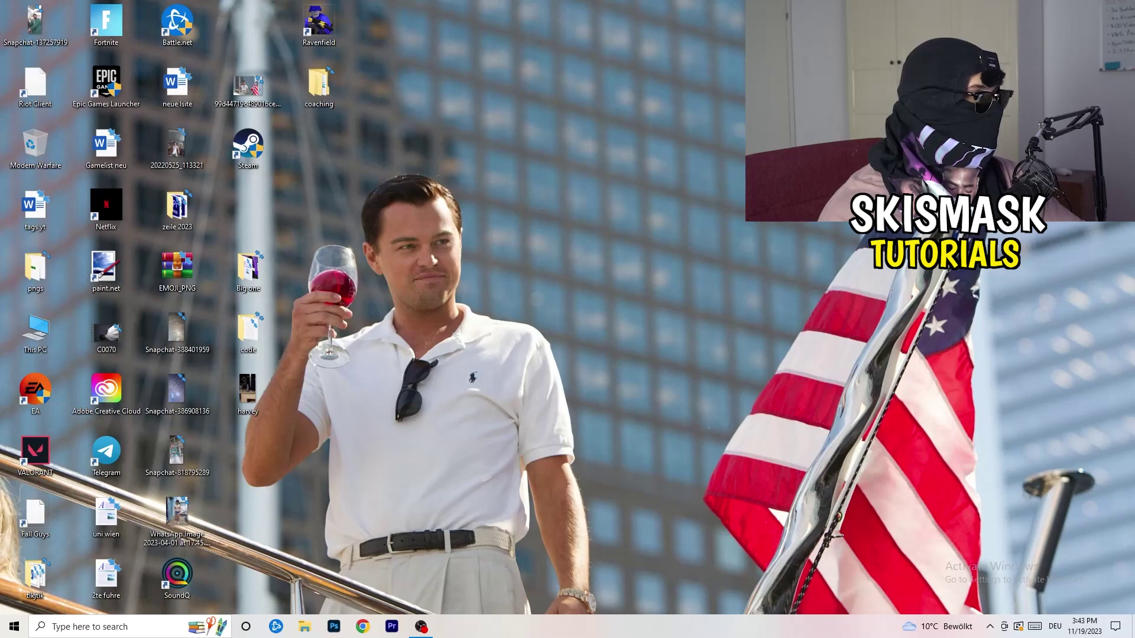
# - Open the Windows Settings and go to the Xbox Game Bar page of the Gaming settings
pyautogui.click(14, 627)
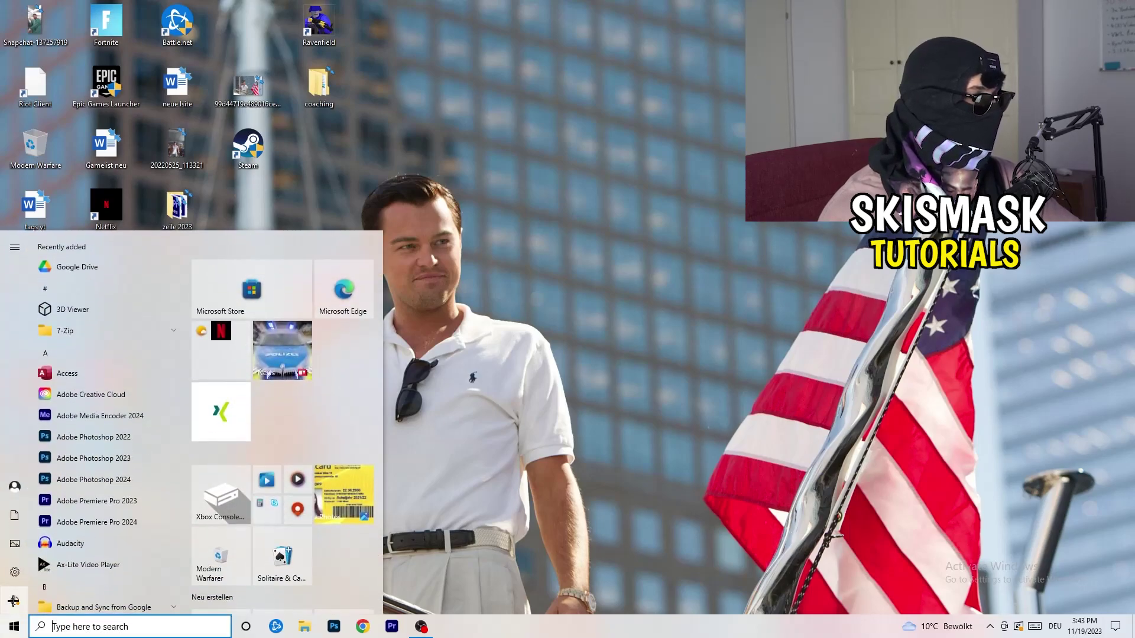
pyautogui.click(15, 577)
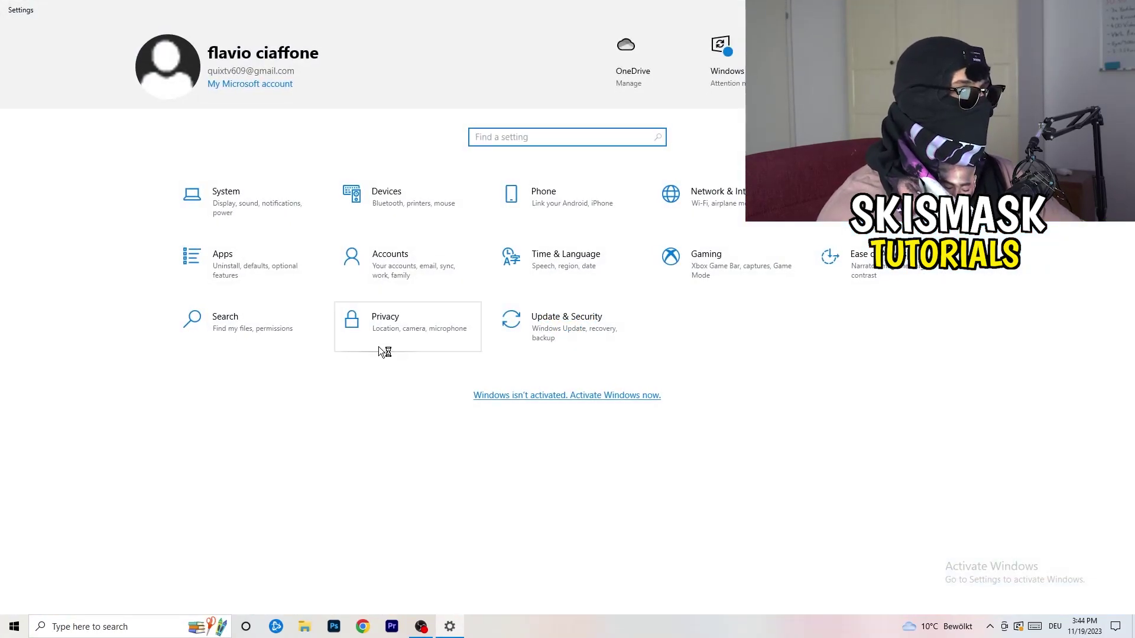
pyautogui.click(693, 256)
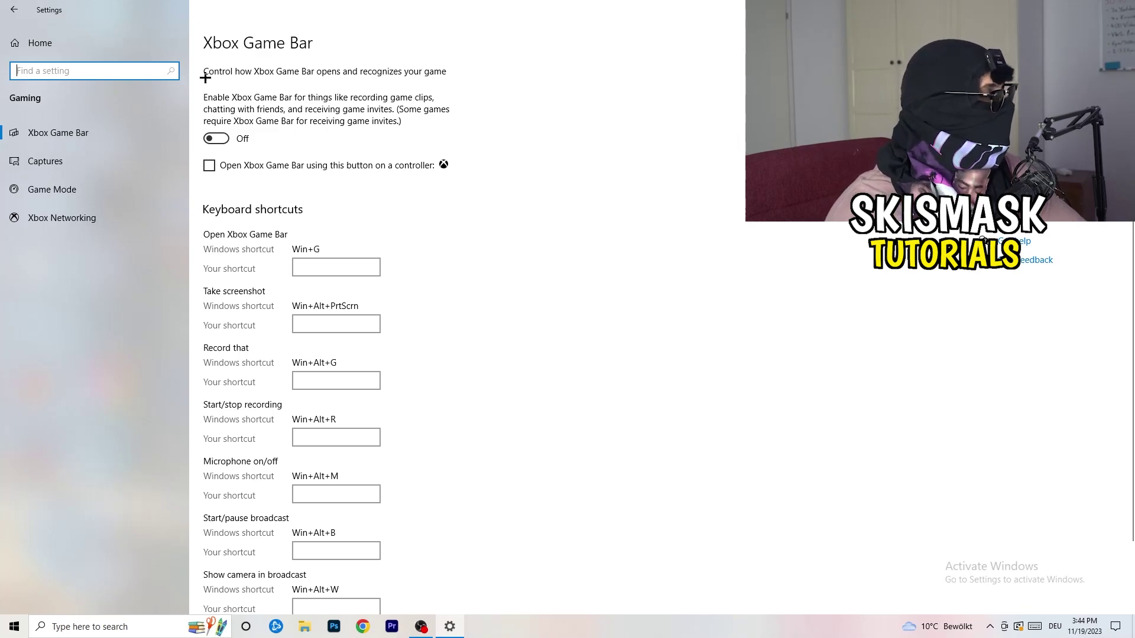
# - Examine the background recording, audio and video options in Captures, and go to the Game Mode settings
pyautogui.click(109, 171)
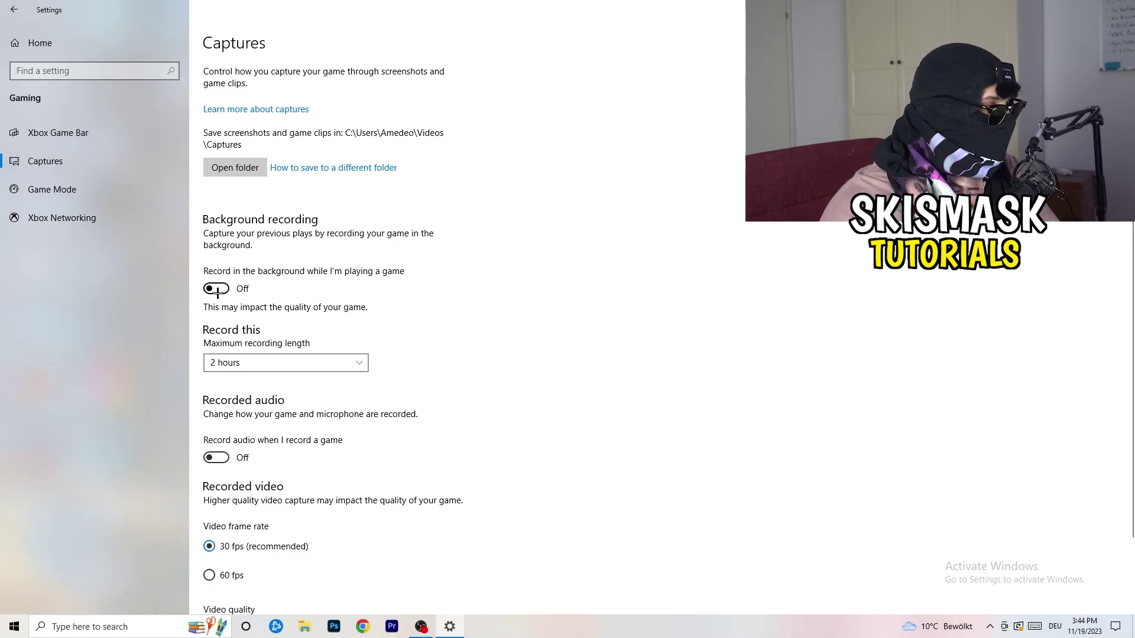
pyautogui.scroll(-3, 378, 398)
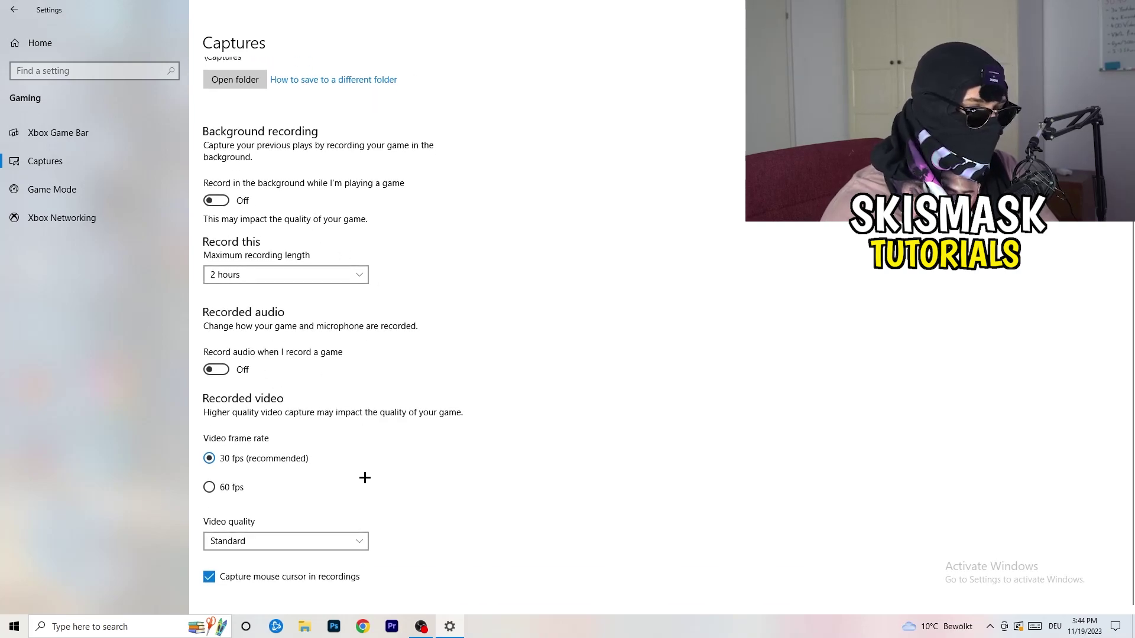
pyautogui.scroll(3, 364, 478)
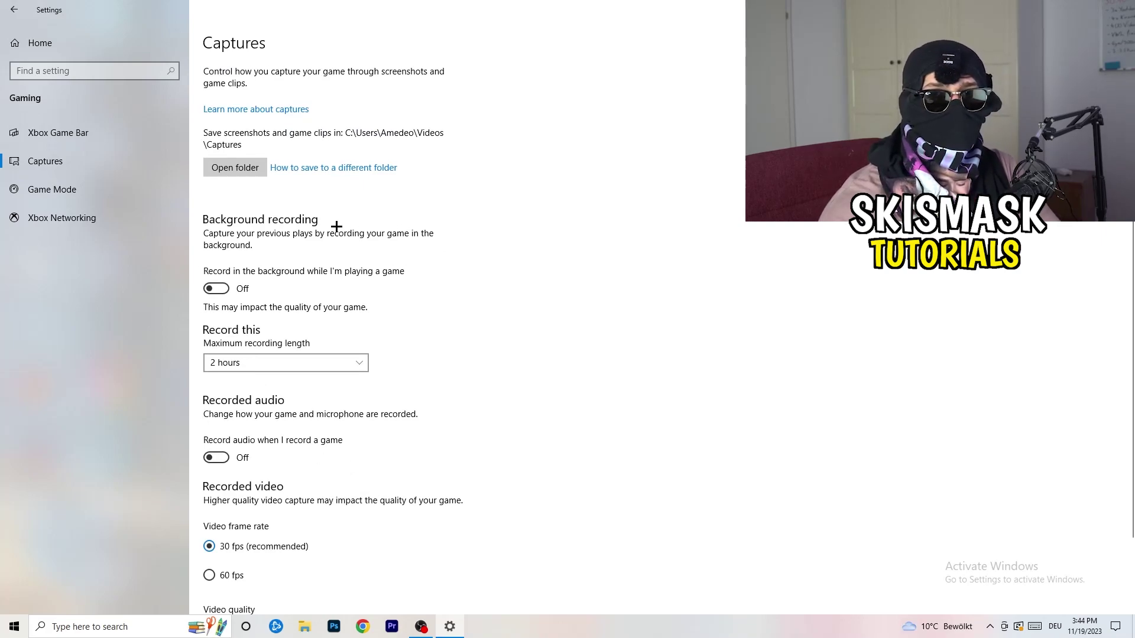
pyautogui.click(52, 189)
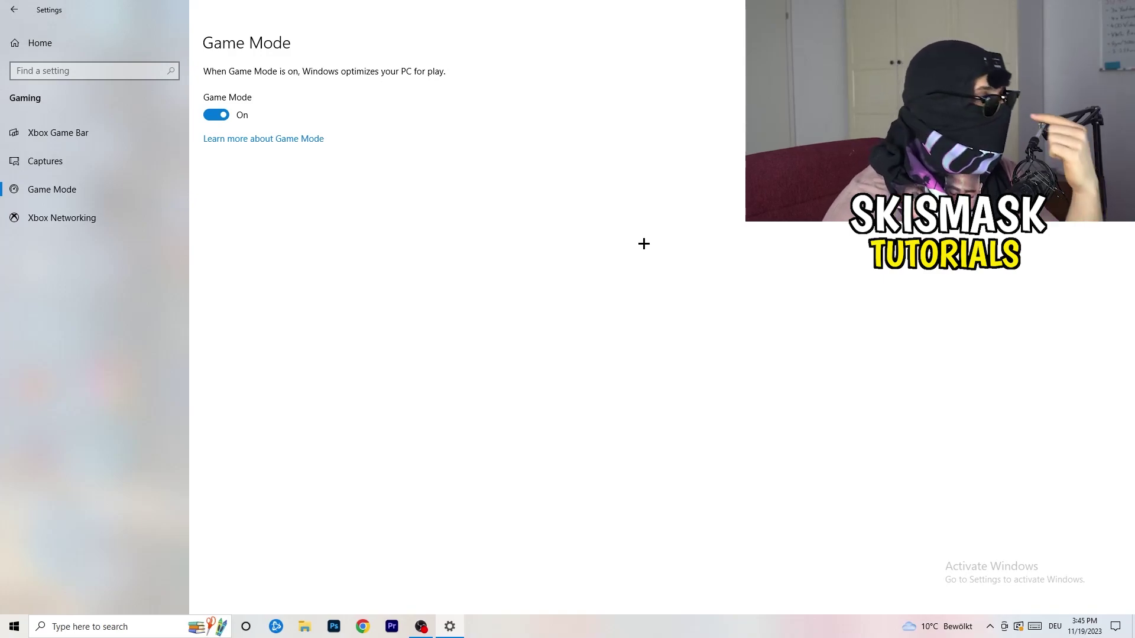
# - Return to the Settings home page, check the Windows Update page under Update & Security, and close Settings
pyautogui.click(12, 7)
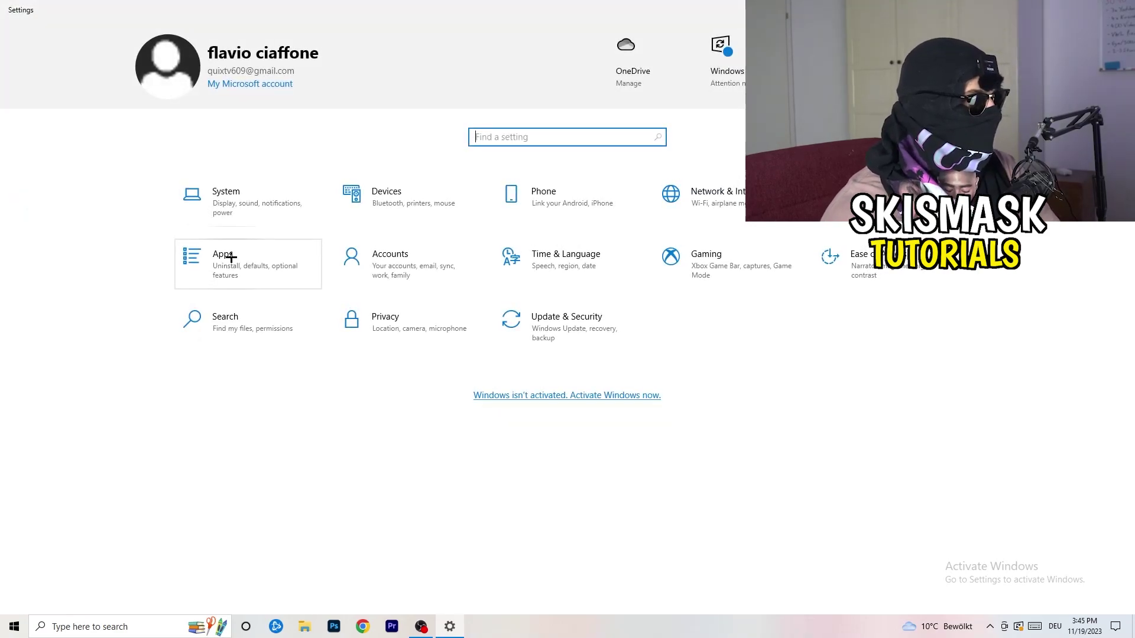
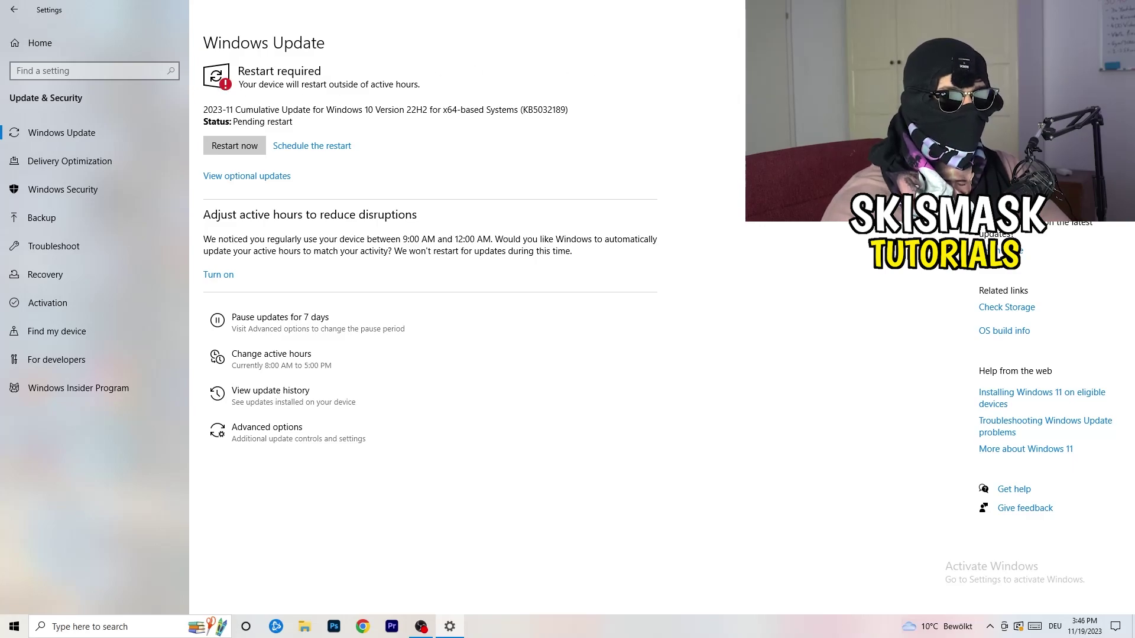
pyautogui.hotkey('alt', 'F4')
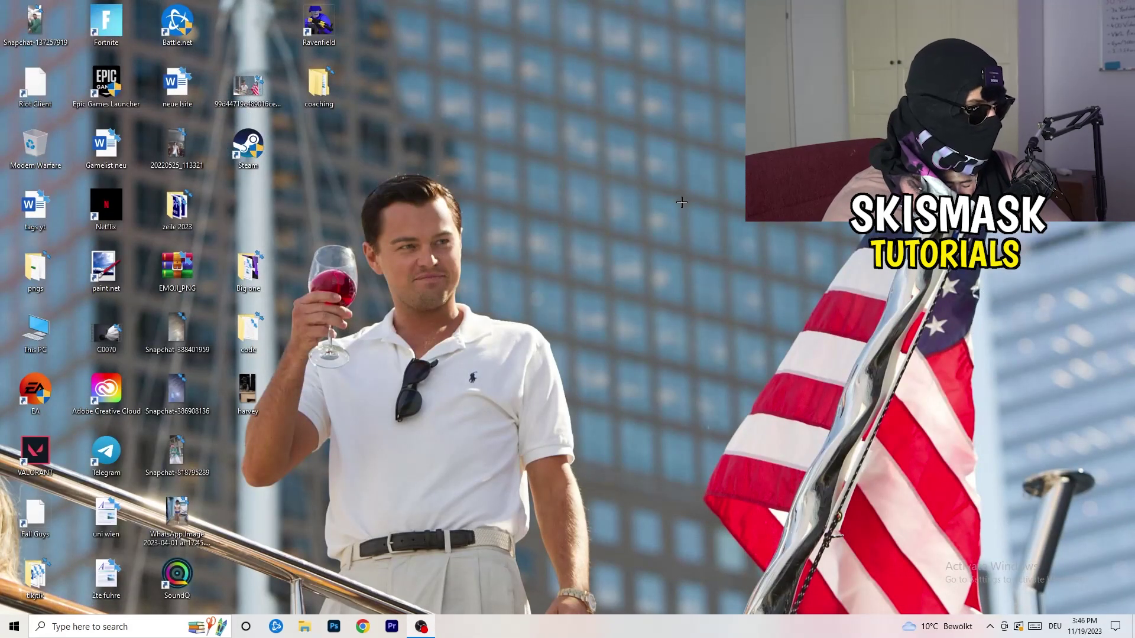